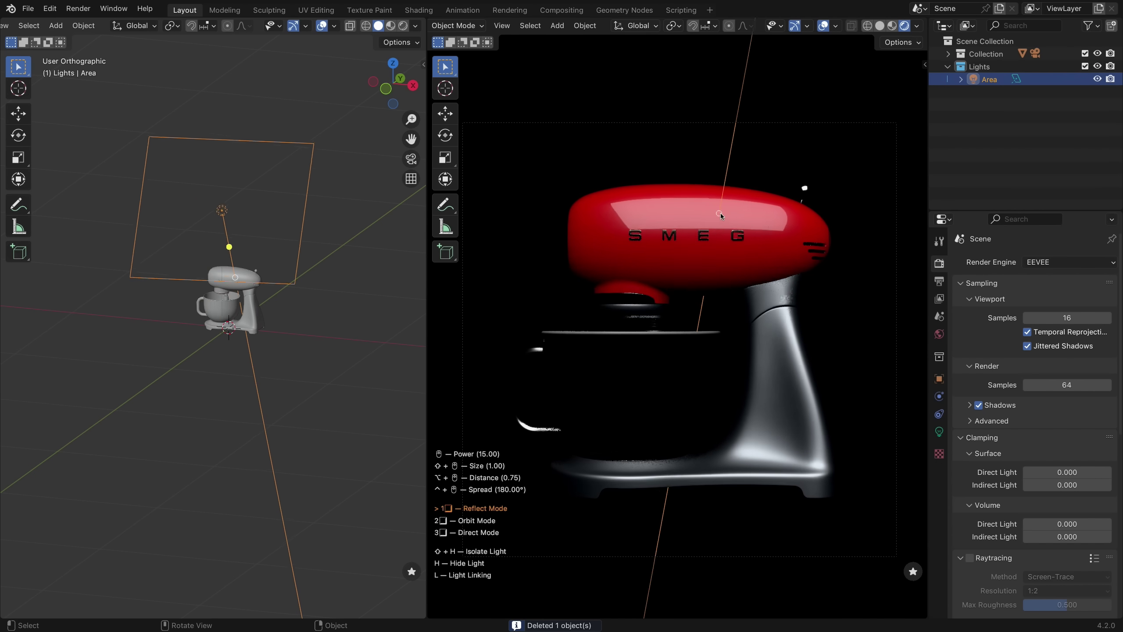
{"action": "scroll", "coordinate": [723, 213], "scroll_direction": "up", "scroll_amount": 3, "text": "shift"}
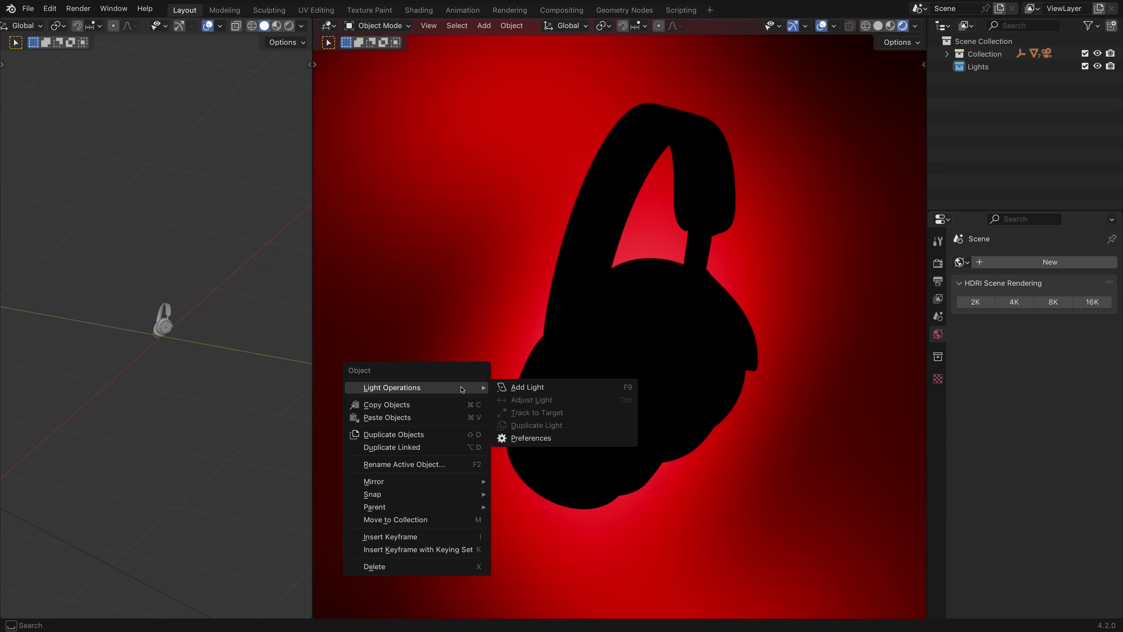
Add an area light to the headphones scene, duplicate two more and hide the newest one
{"action": "left_click", "coordinate": [530, 389]}
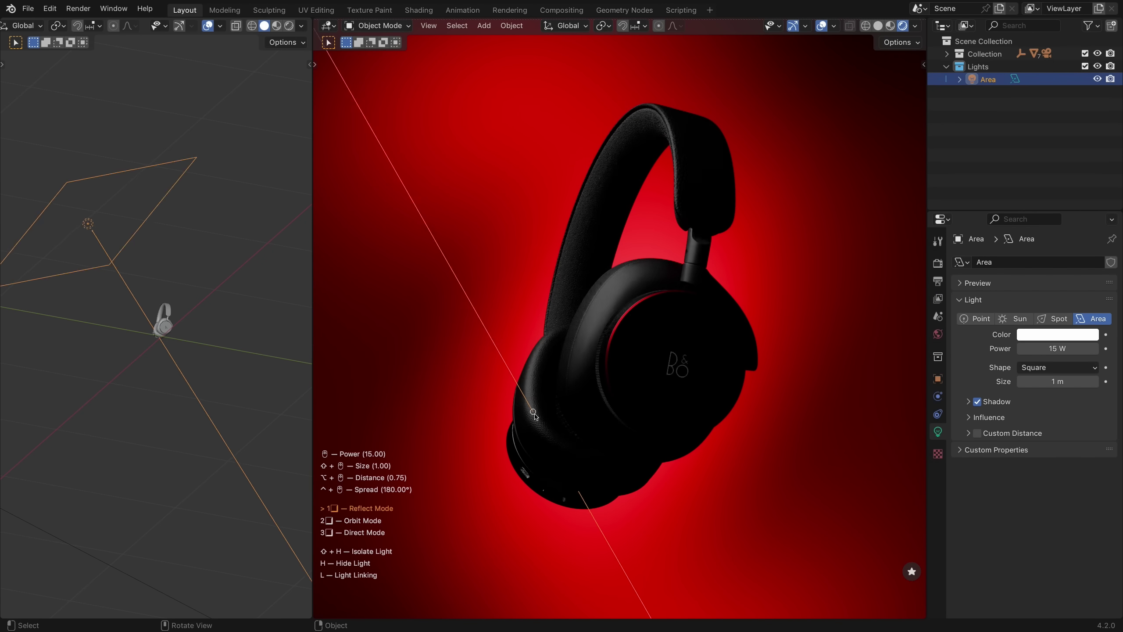
{"action": "left_click", "coordinate": [580, 322]}
{"action": "key", "text": "shift+d"}
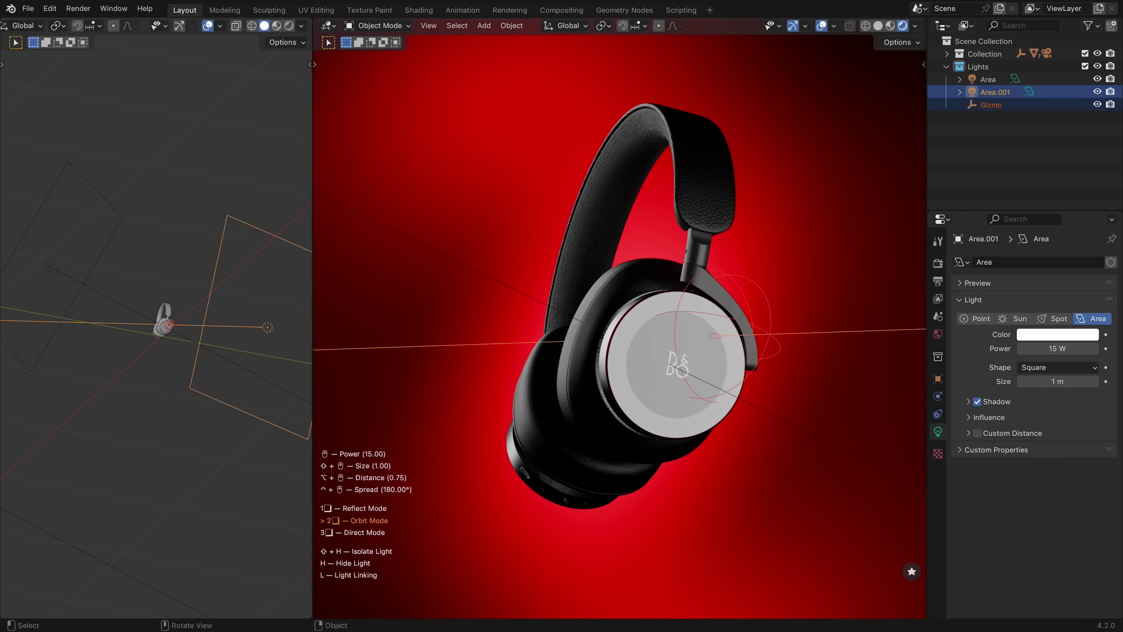
{"action": "key", "text": "shift+d"}
{"action": "key", "text": "h"}
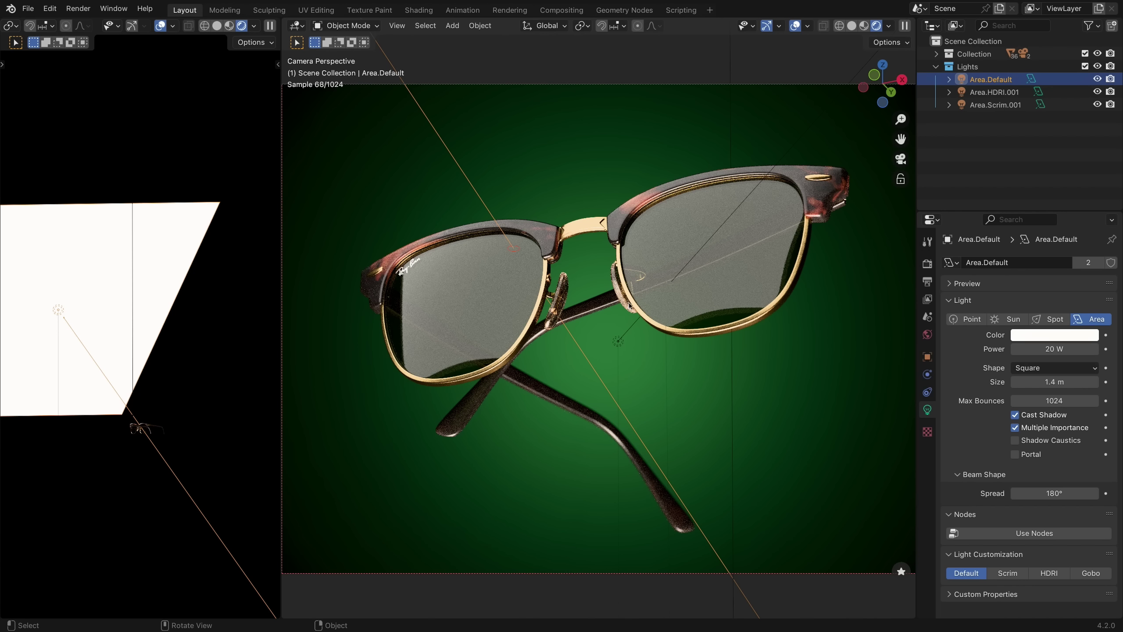
Switch the light to HDRI mode, apply the bare tree branches texture and view in solid shading
{"action": "left_click", "coordinate": [1060, 577]}
{"action": "left_click", "coordinate": [1031, 543]}
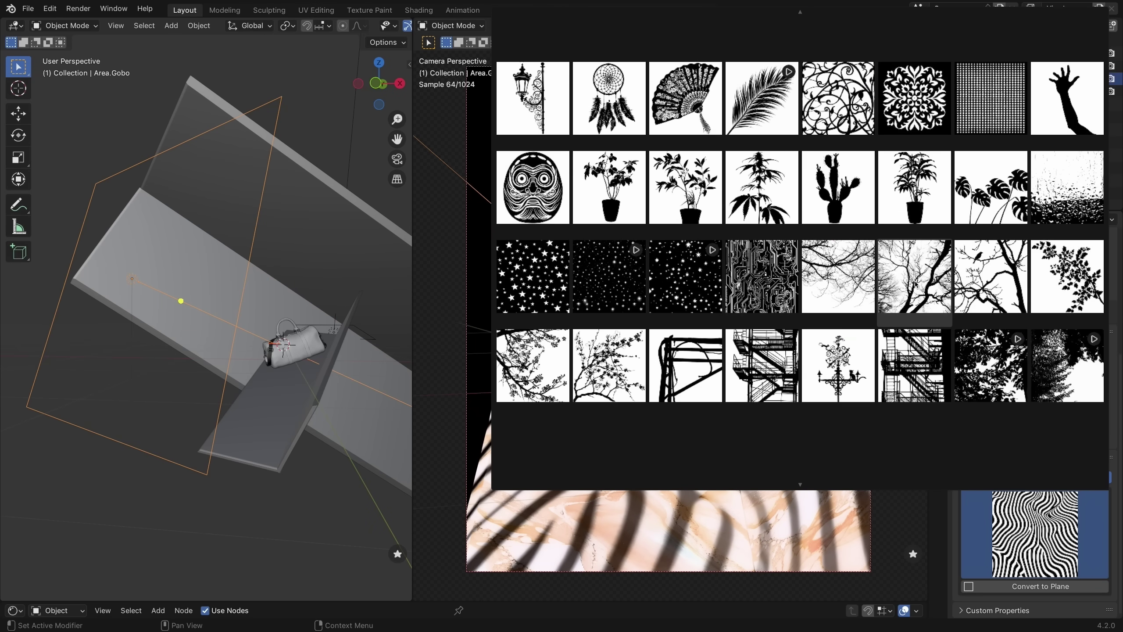
{"action": "left_click", "coordinate": [916, 284]}
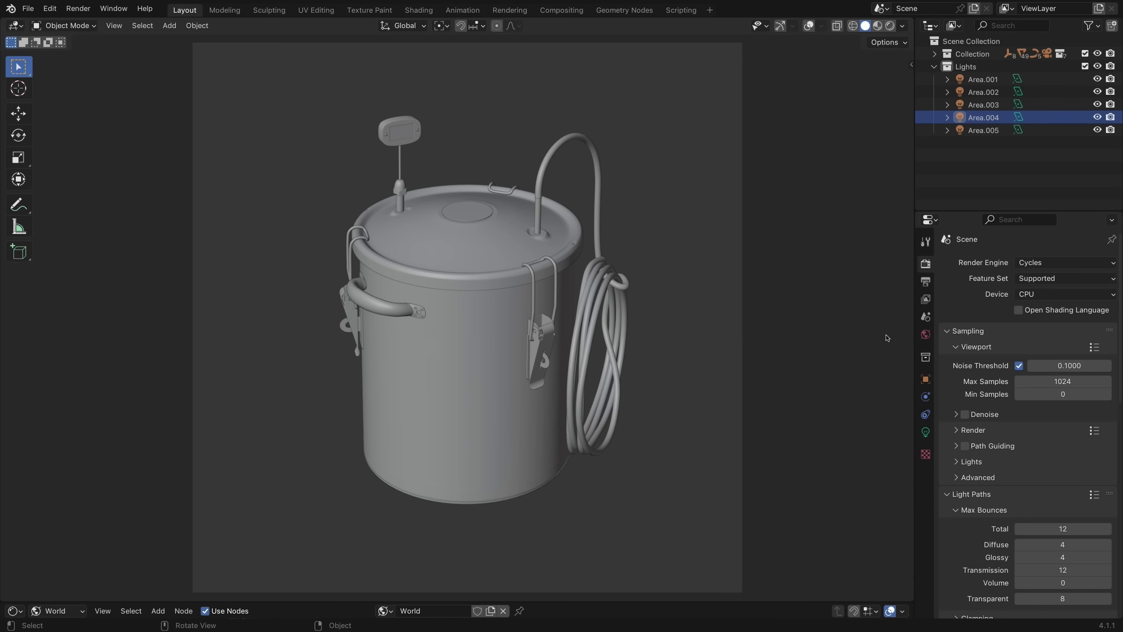
{"action": "left_click", "coordinate": [925, 337]}
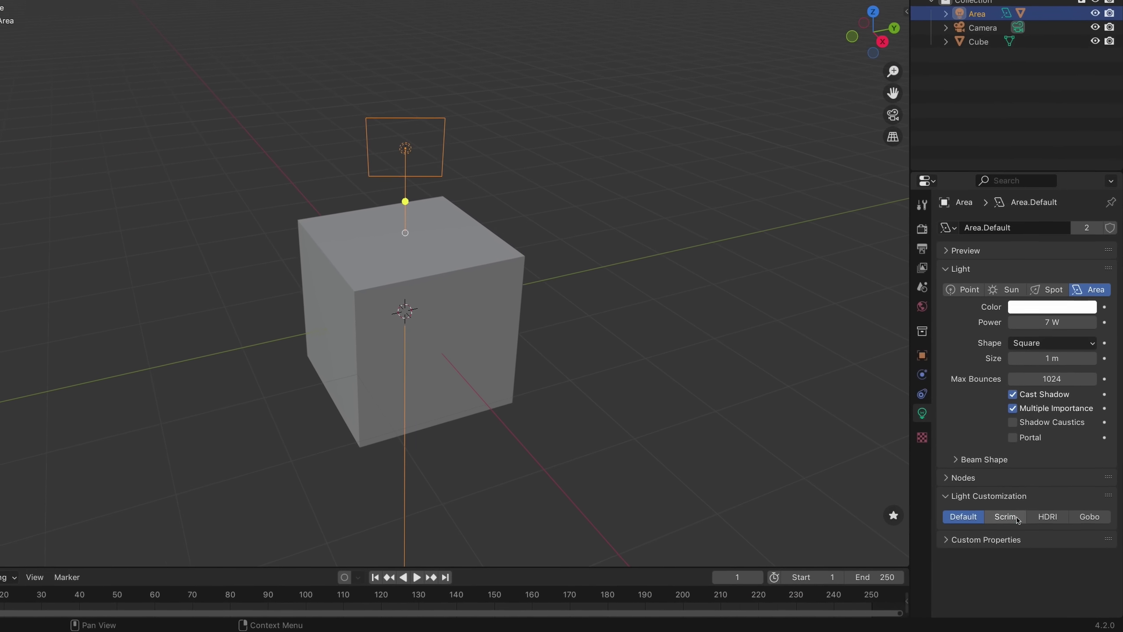
Cycle the light through Scrim and HDRI modes, then Gobo with its pattern gallery shown
{"action": "left_click", "coordinate": [1018, 520]}
{"action": "left_click", "coordinate": [1089, 516]}
{"action": "left_click", "coordinate": [1054, 553]}
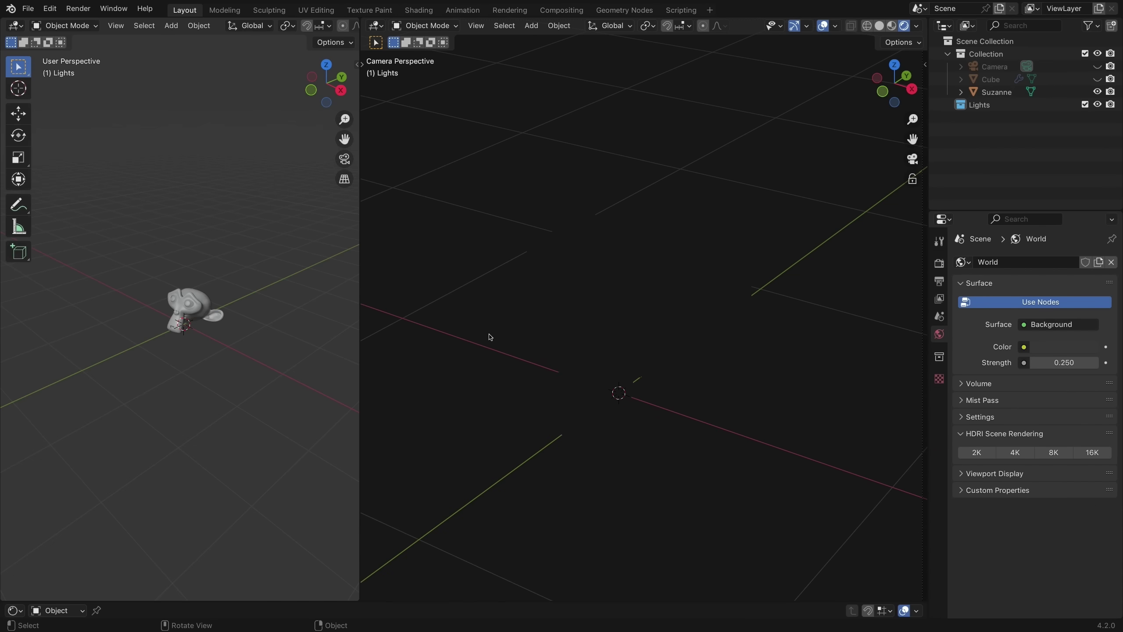
Add a first area light via Light Operations, aimed at Suzanne's surface
{"action": "right_click", "coordinate": [489, 336]}
{"action": "left_click", "coordinate": [607, 338]}
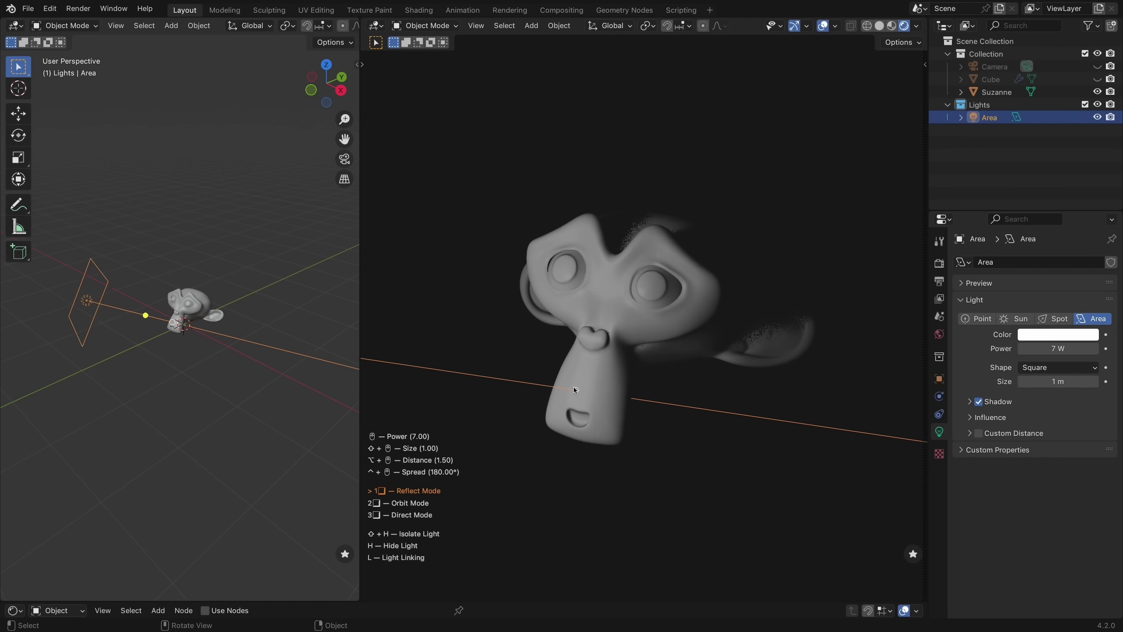
{"action": "left_click", "coordinate": [569, 376]}
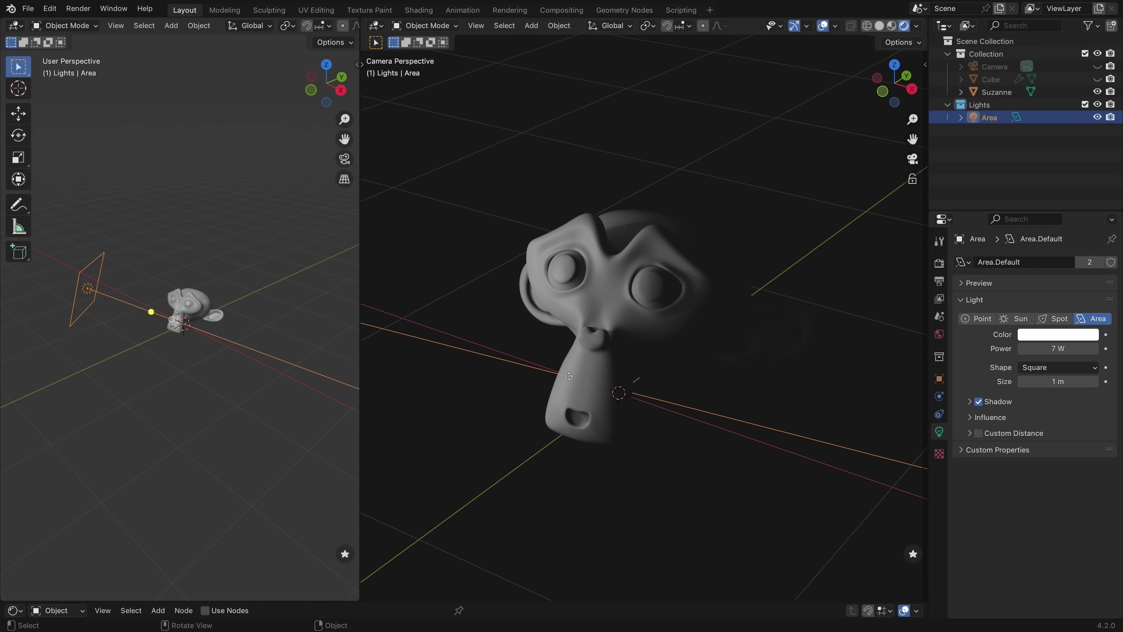
Add a second and third area light the same way, each aimed at the monkey head
{"action": "right_click", "coordinate": [569, 376]}
{"action": "left_click", "coordinate": [628, 360]}
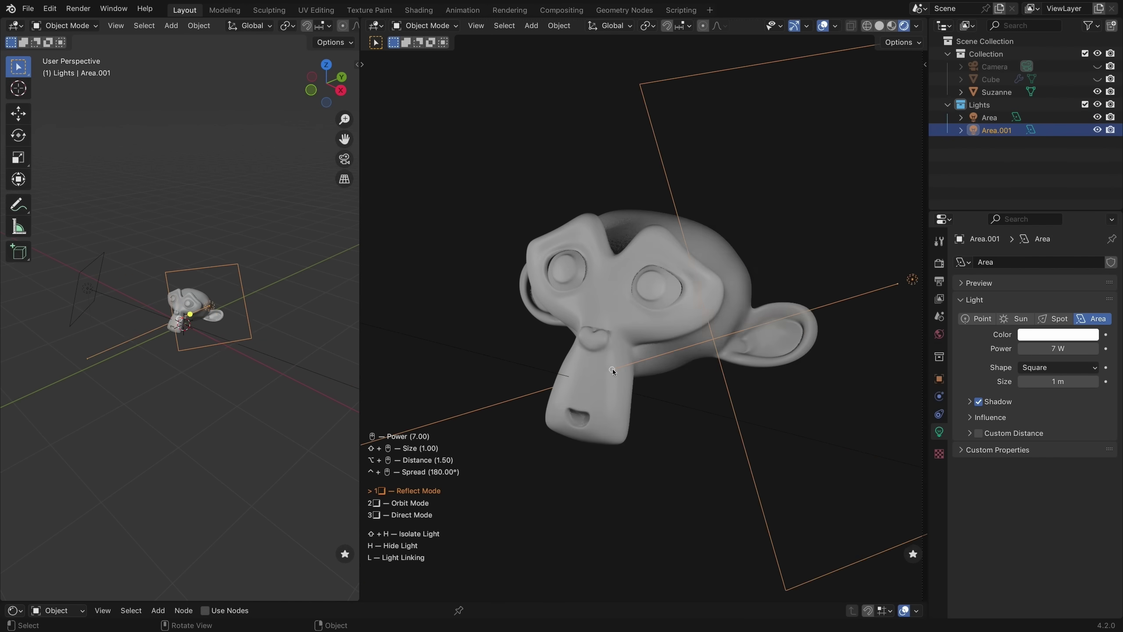
{"action": "left_click", "coordinate": [651, 357]}
{"action": "right_click", "coordinate": [618, 238]}
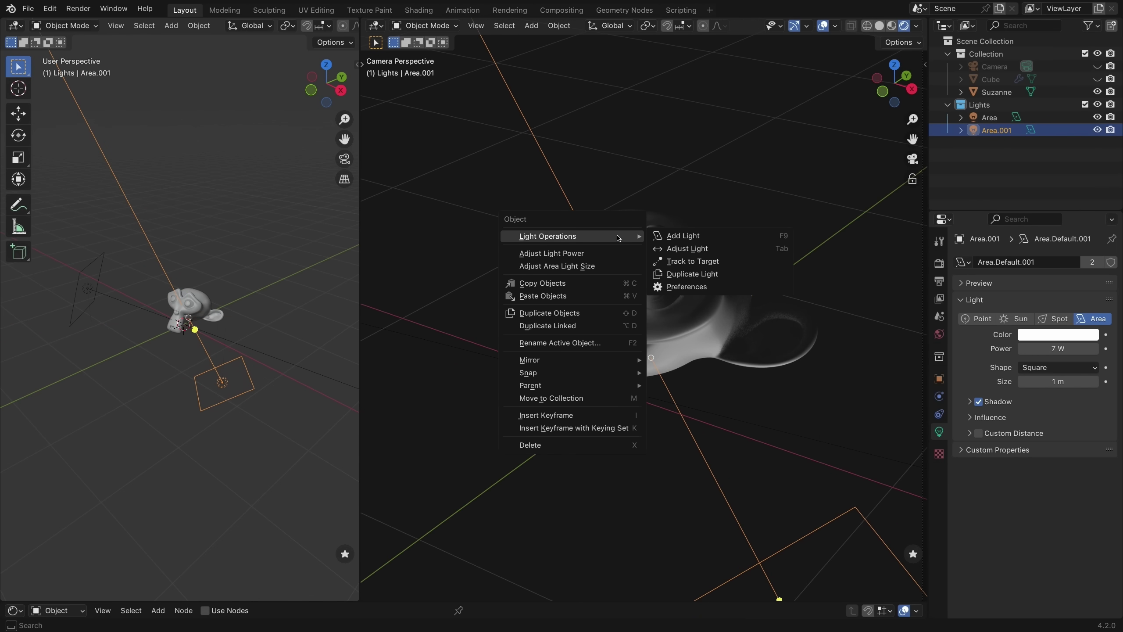
{"action": "left_click", "coordinate": [700, 237]}
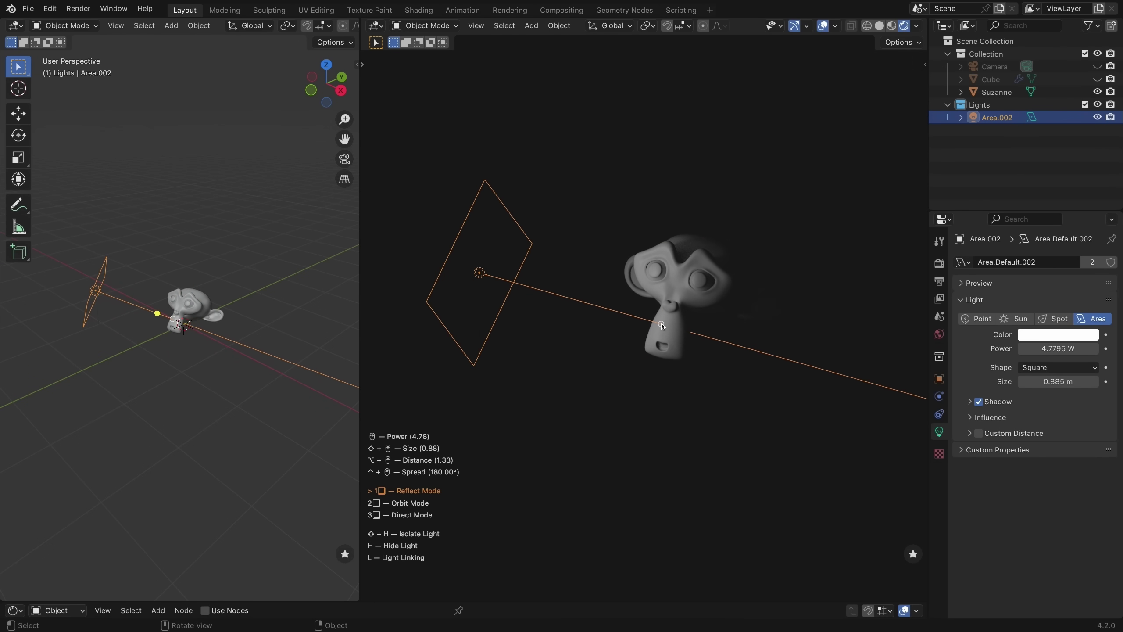
{"action": "scroll", "coordinate": [662, 329], "scroll_direction": "down", "scroll_amount": 2}
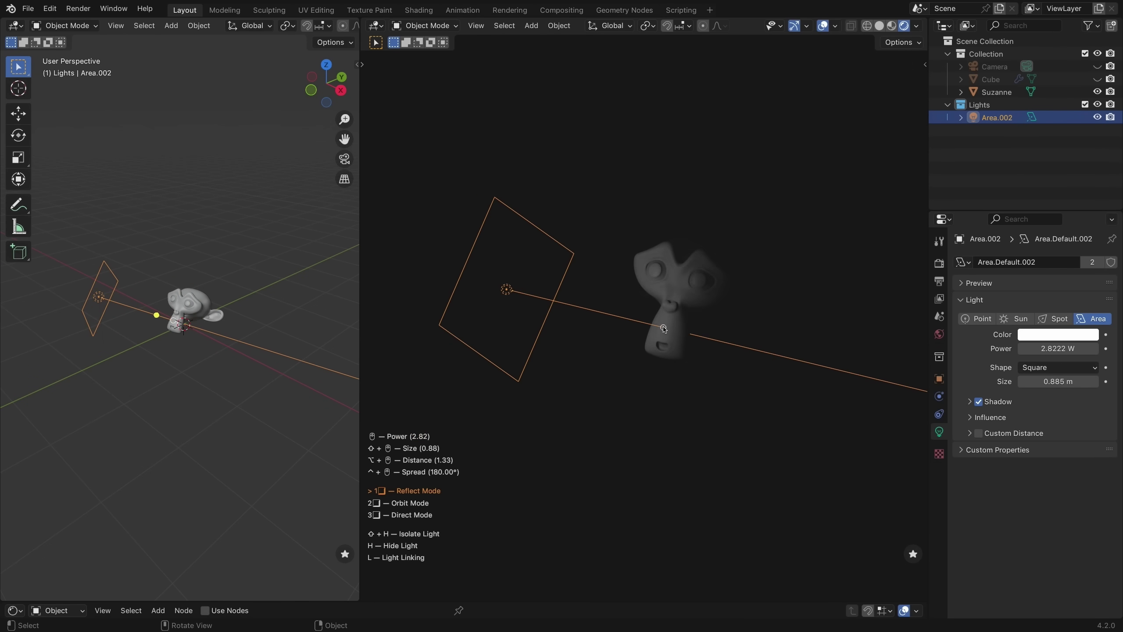
{"action": "scroll", "coordinate": [663, 329], "scroll_direction": "down", "scroll_amount": 1, "text": "shift"}
{"action": "scroll", "coordinate": [662, 328], "scroll_direction": "up", "scroll_amount": 1, "text": "shift"}
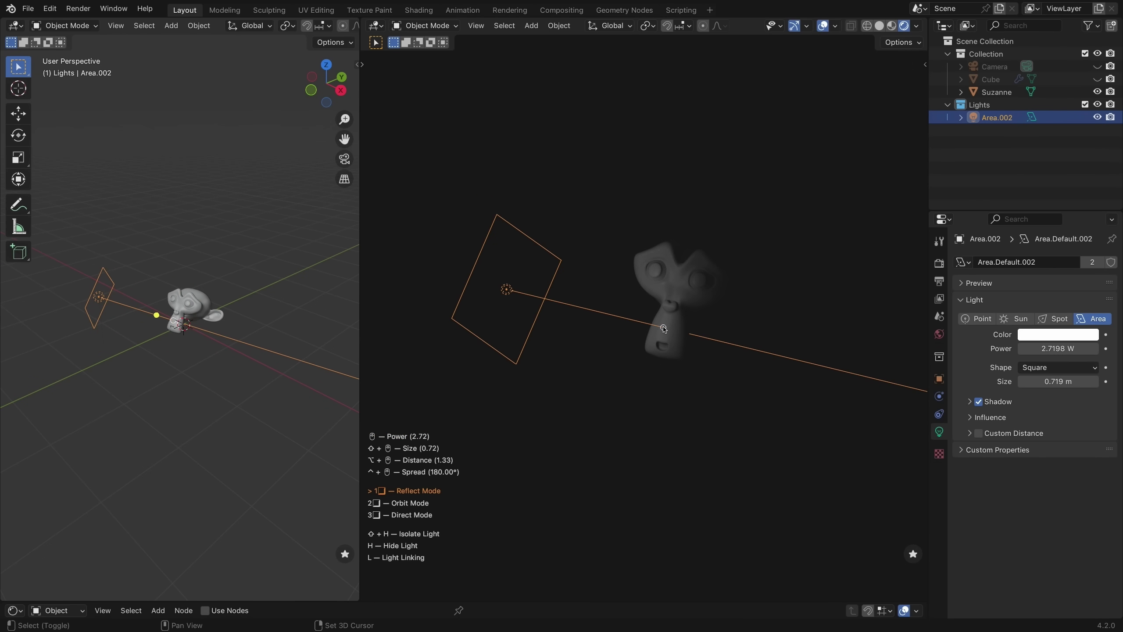
{"action": "scroll", "coordinate": [663, 329], "scroll_direction": "up", "scroll_amount": 1, "text": "shift"}
{"action": "scroll", "coordinate": [662, 329], "scroll_direction": "up", "scroll_amount": 2, "text": "shift"}
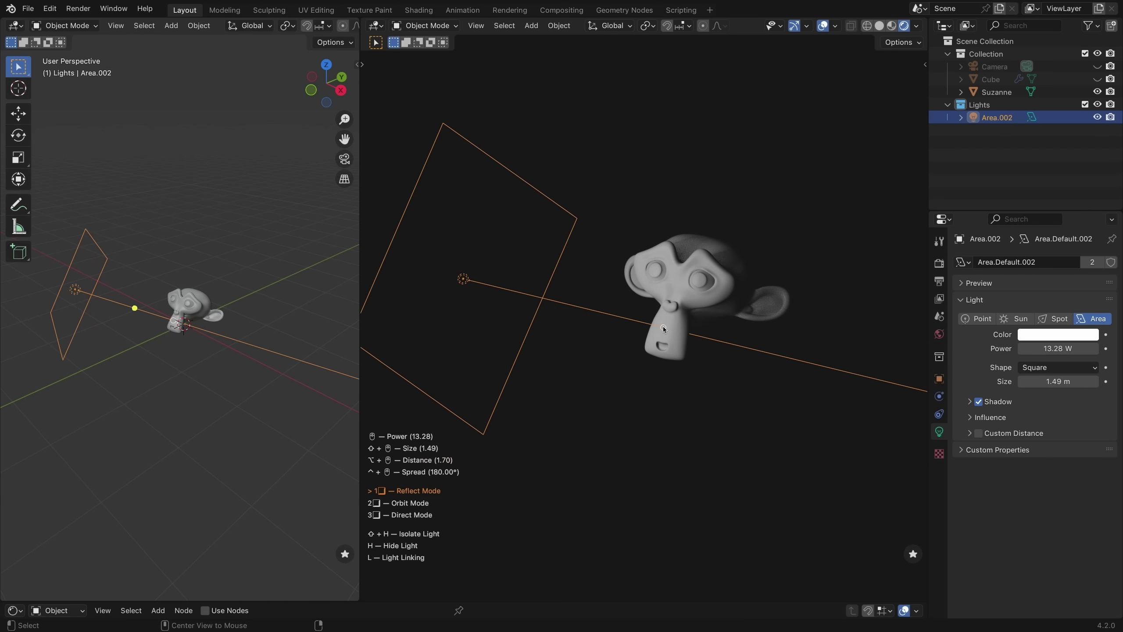
{"action": "scroll", "coordinate": [663, 328], "scroll_direction": "down", "scroll_amount": 1, "text": "alt"}
{"action": "scroll", "coordinate": [663, 328], "scroll_direction": "down", "scroll_amount": 1, "text": "shift"}
{"action": "scroll", "coordinate": [663, 328], "scroll_direction": "down", "scroll_amount": 1, "text": "shift"}
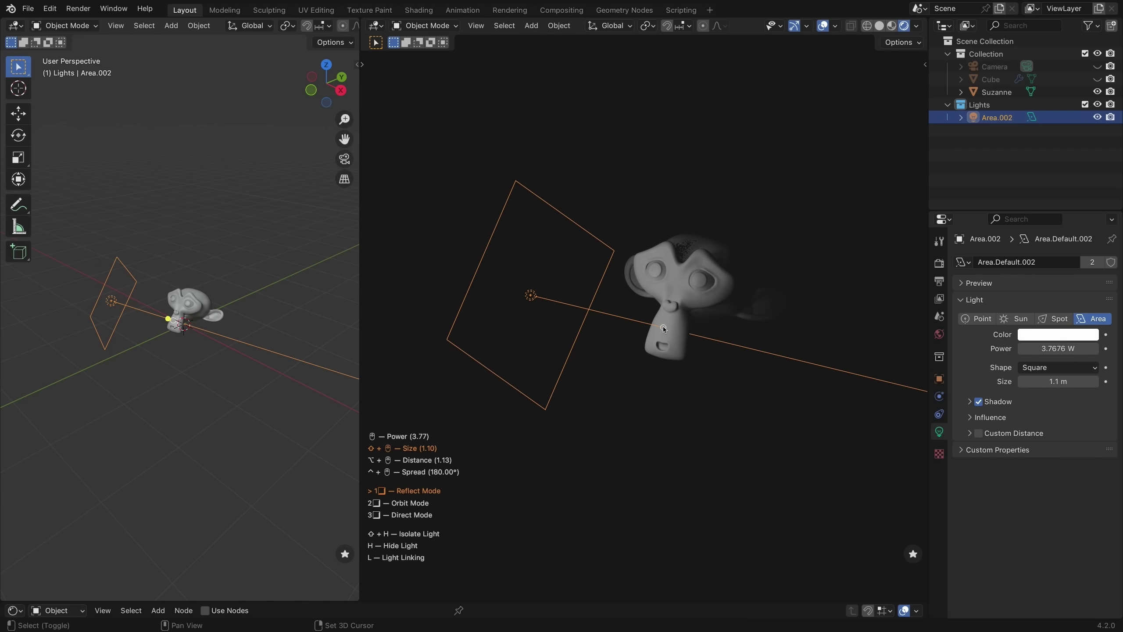
{"action": "scroll", "coordinate": [662, 329], "scroll_direction": "up", "scroll_amount": 2, "text": "alt"}
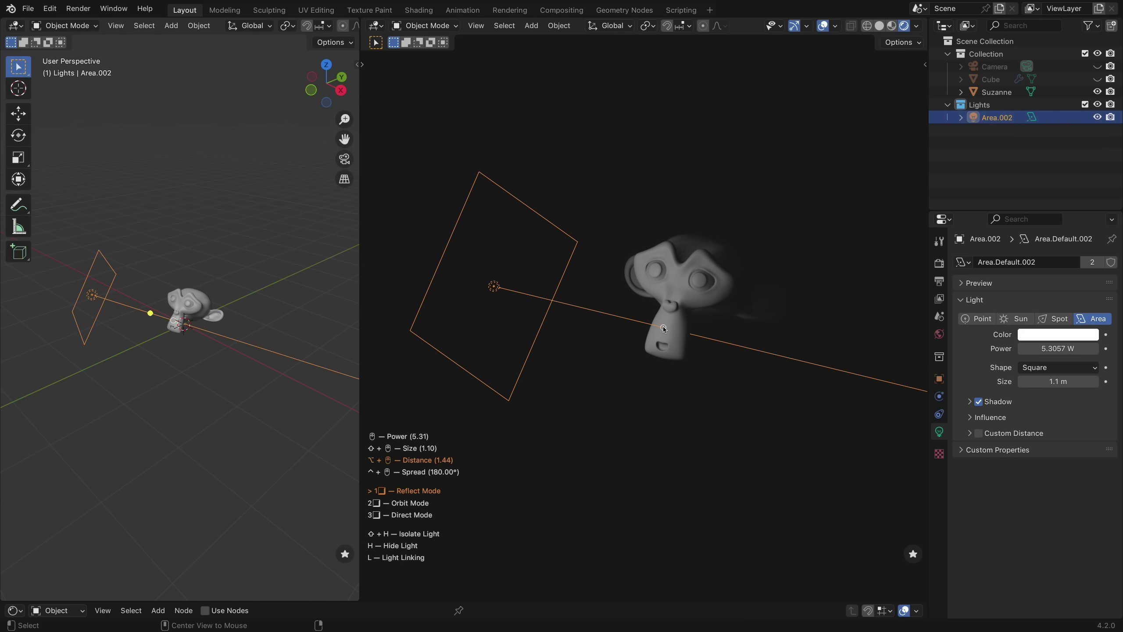
{"action": "scroll", "coordinate": [663, 328], "scroll_direction": "up", "scroll_amount": 2, "text": "shift"}
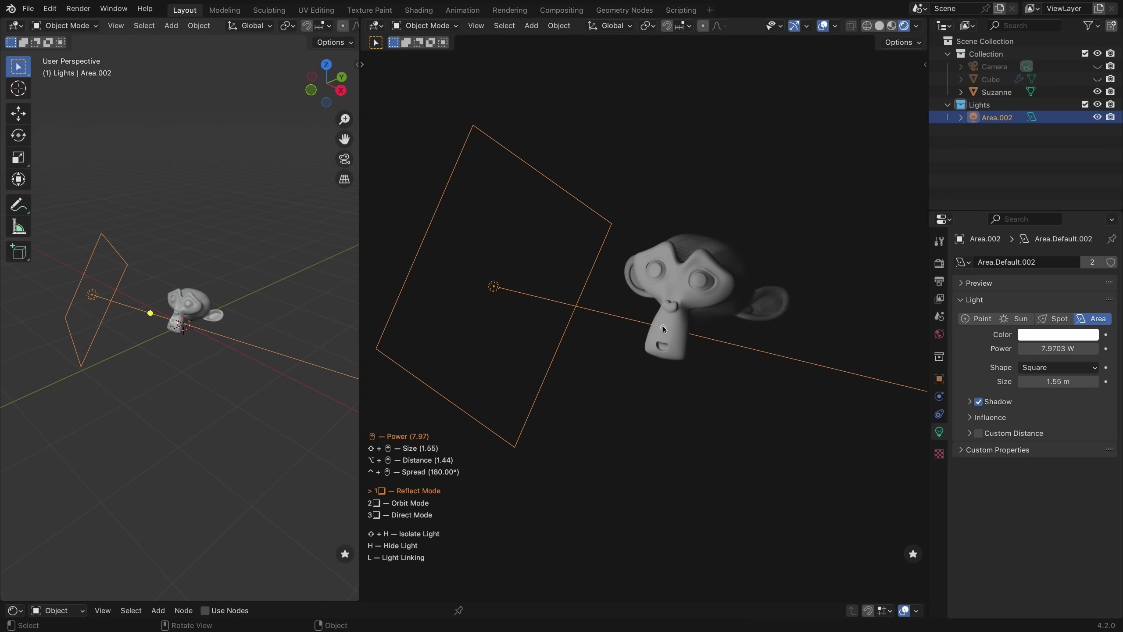
{"action": "scroll", "coordinate": [663, 329], "scroll_direction": "down", "scroll_amount": 2}
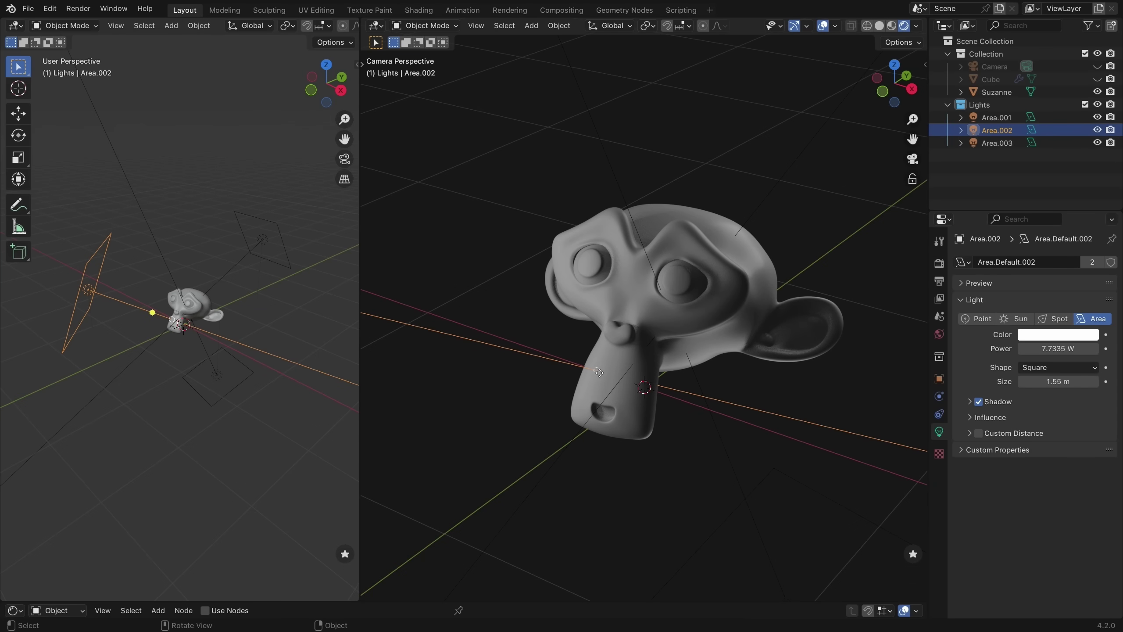
Re-aim Area.002 and then Area.003 over Suzanne in Reflect Mode, confirming each position
{"action": "key", "text": "Tab"}
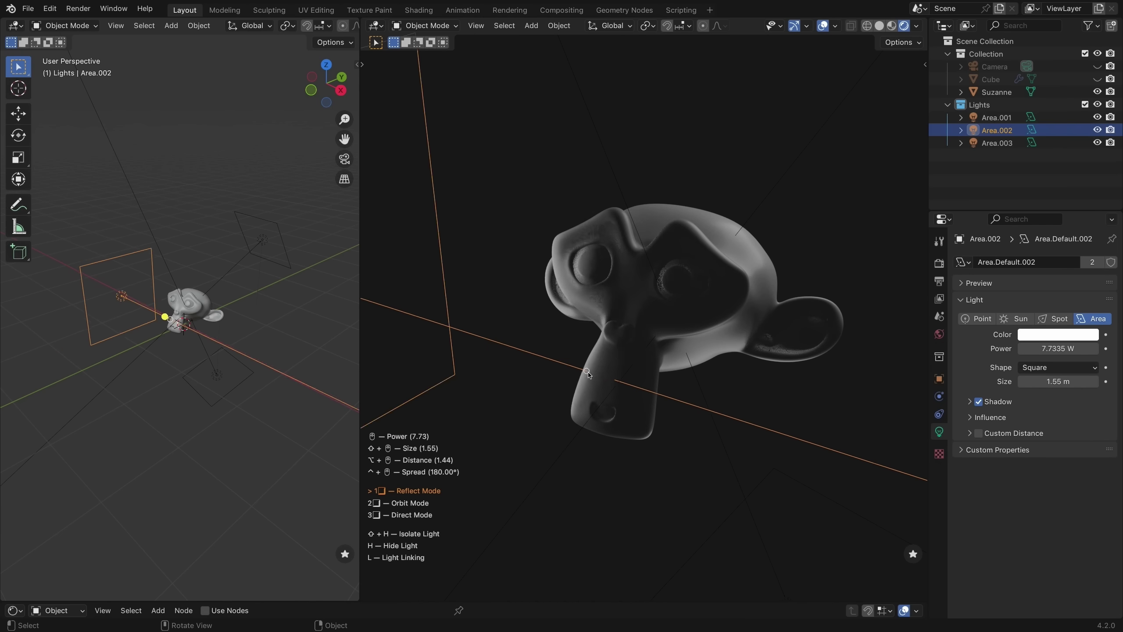
{"action": "left_click", "coordinate": [593, 364]}
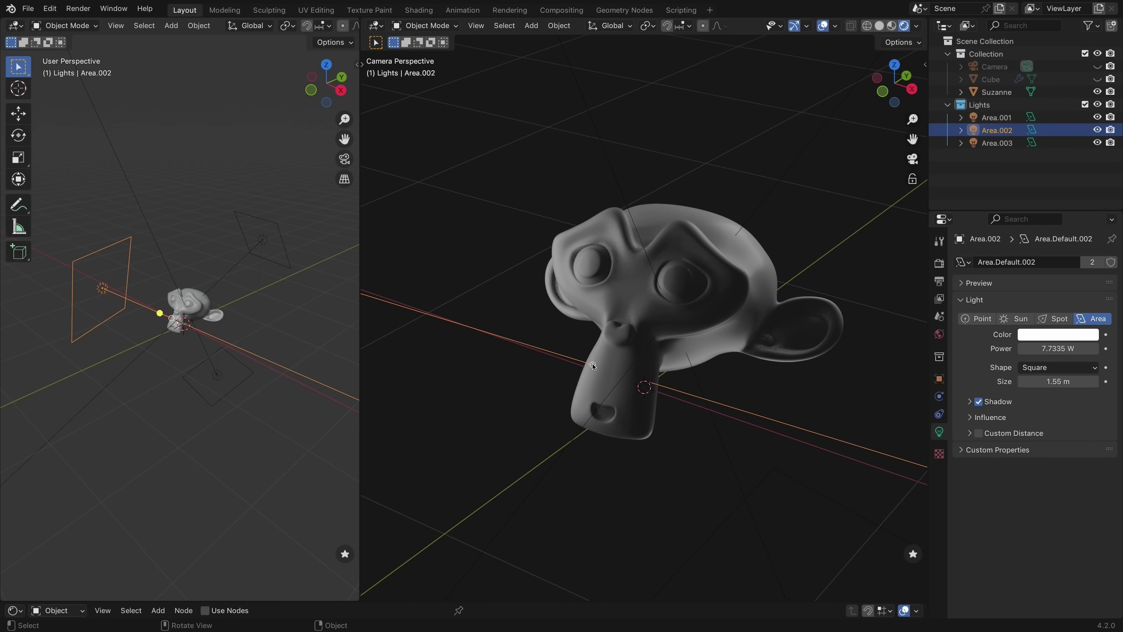
{"action": "left_click", "coordinate": [753, 216]}
{"action": "key", "text": "Tab"}
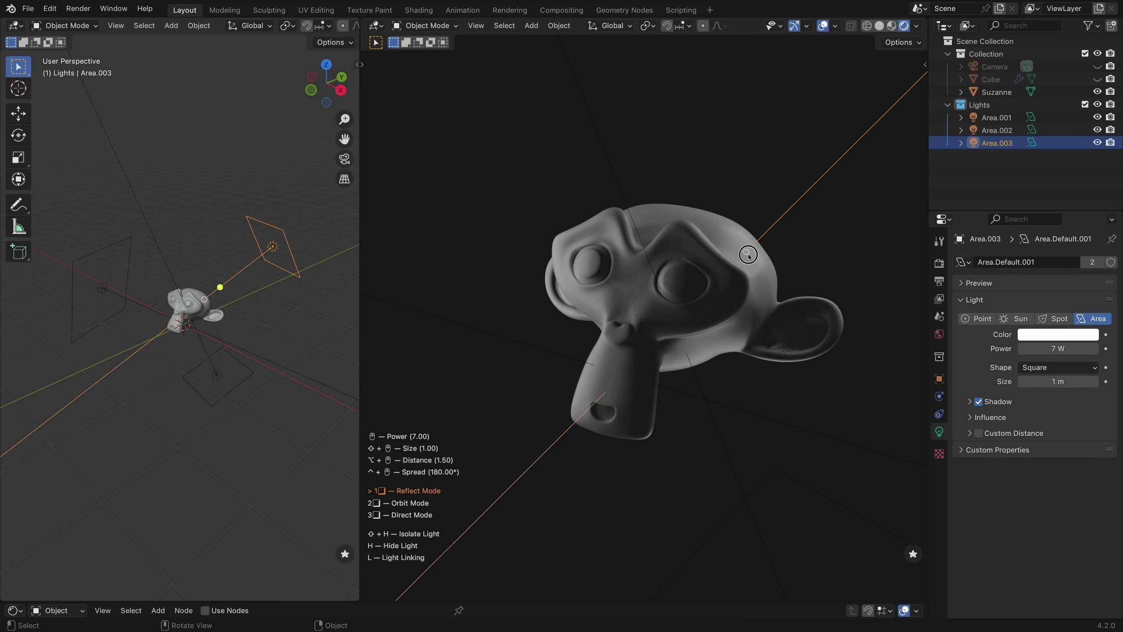
{"action": "left_click", "coordinate": [729, 225]}
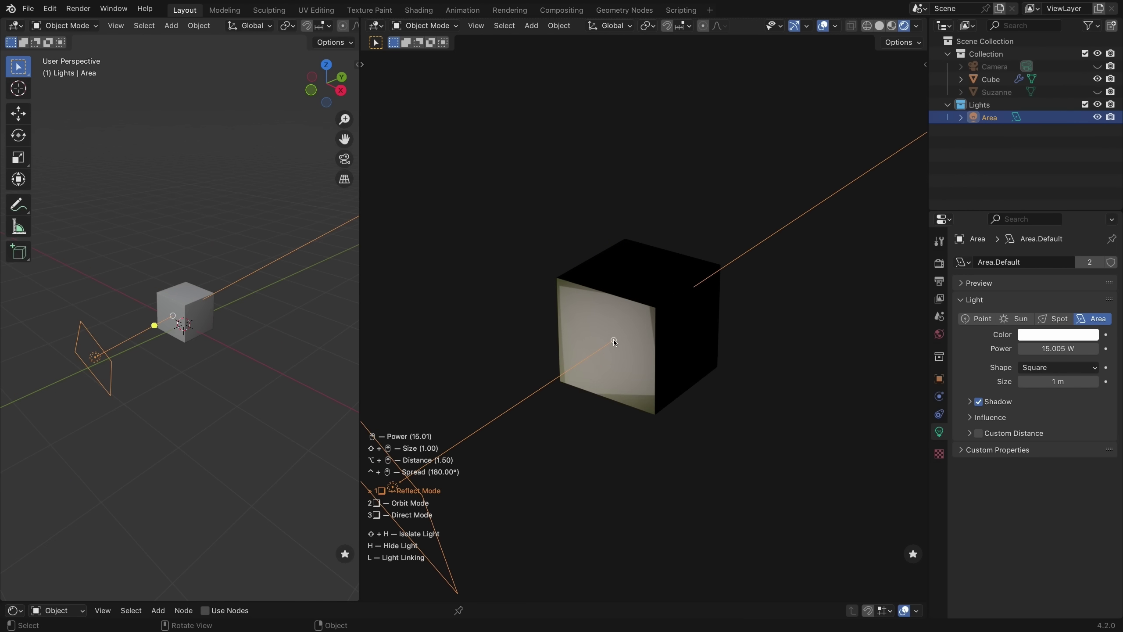
Toggle the cube light between Direct and Reflect placement and confirm it on the right face
{"action": "key", "text": "3"}
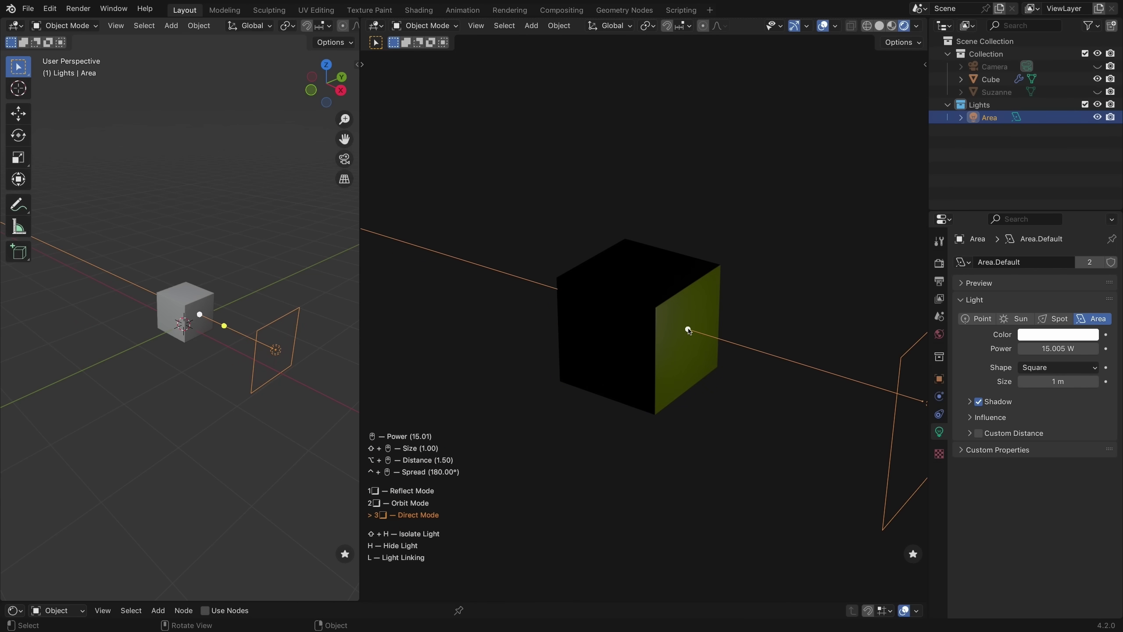
{"action": "key", "text": "1"}
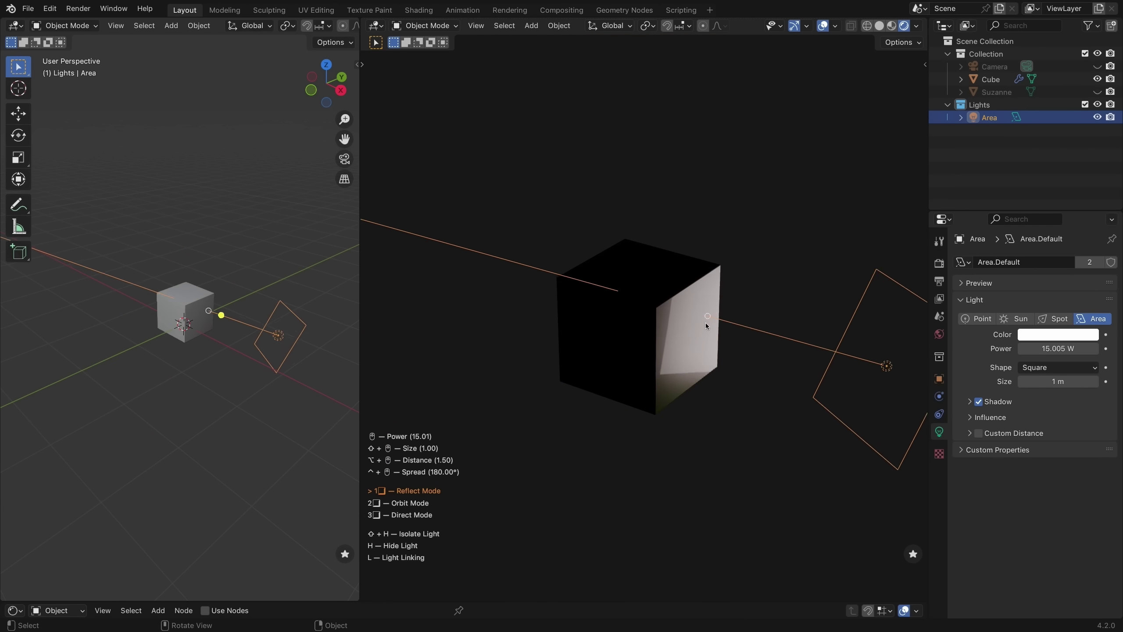
{"action": "key", "text": "3"}
{"action": "left_click", "coordinate": [699, 341]}
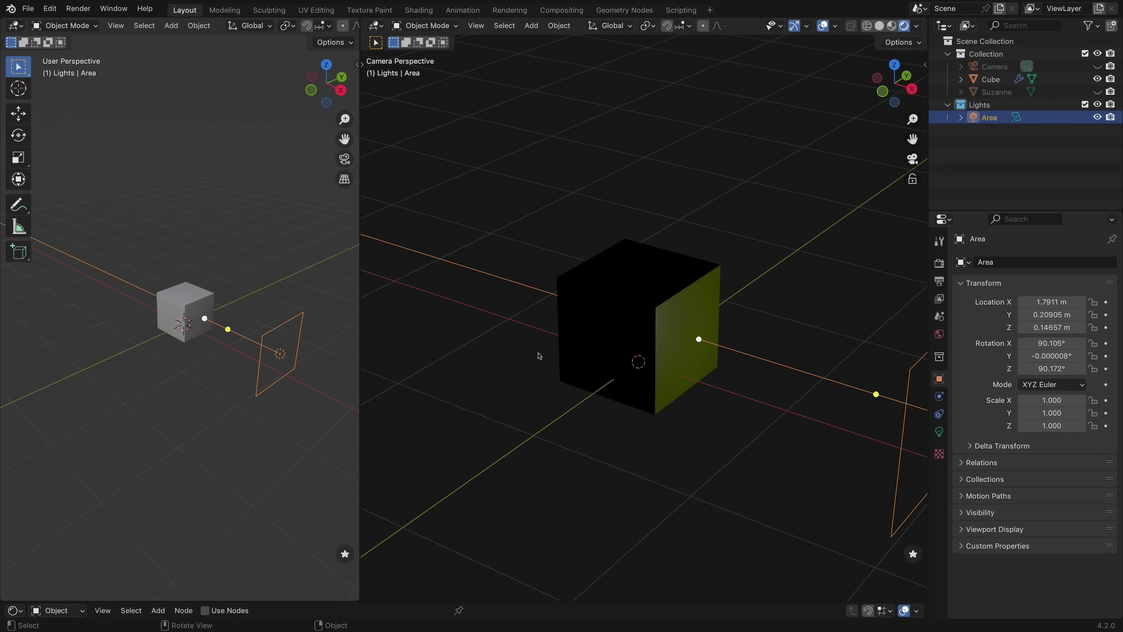
Place the light onto the cube's front face with Shift+T, then restart placement in Direct mode
{"action": "key", "text": "shift+t"}
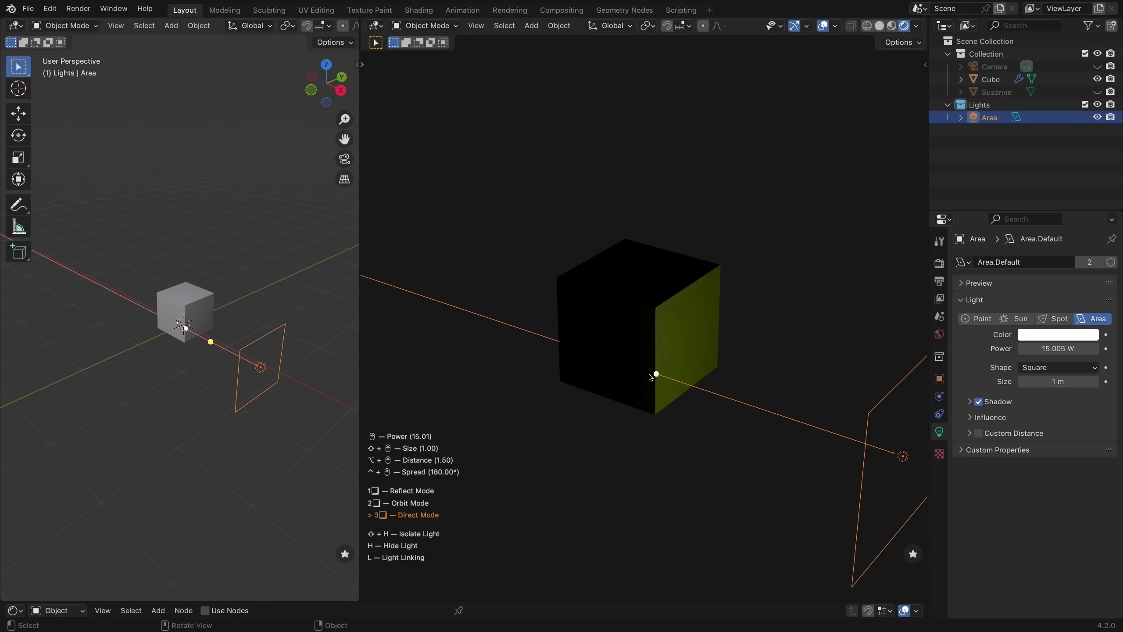
{"action": "left_click", "coordinate": [607, 341]}
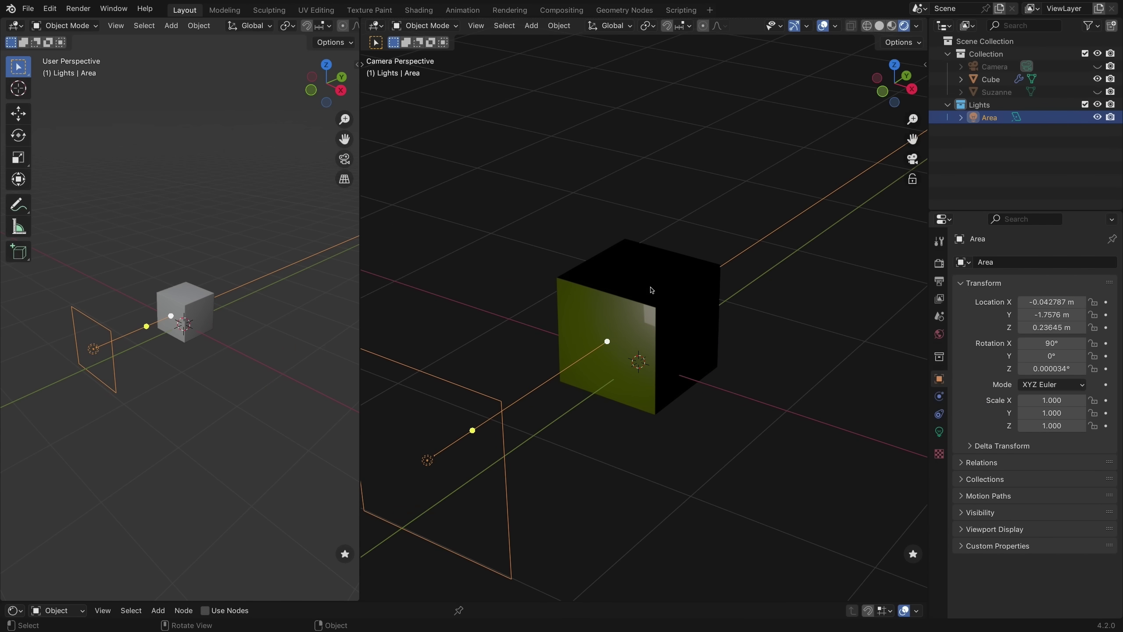
{"action": "key", "text": "shift+t"}
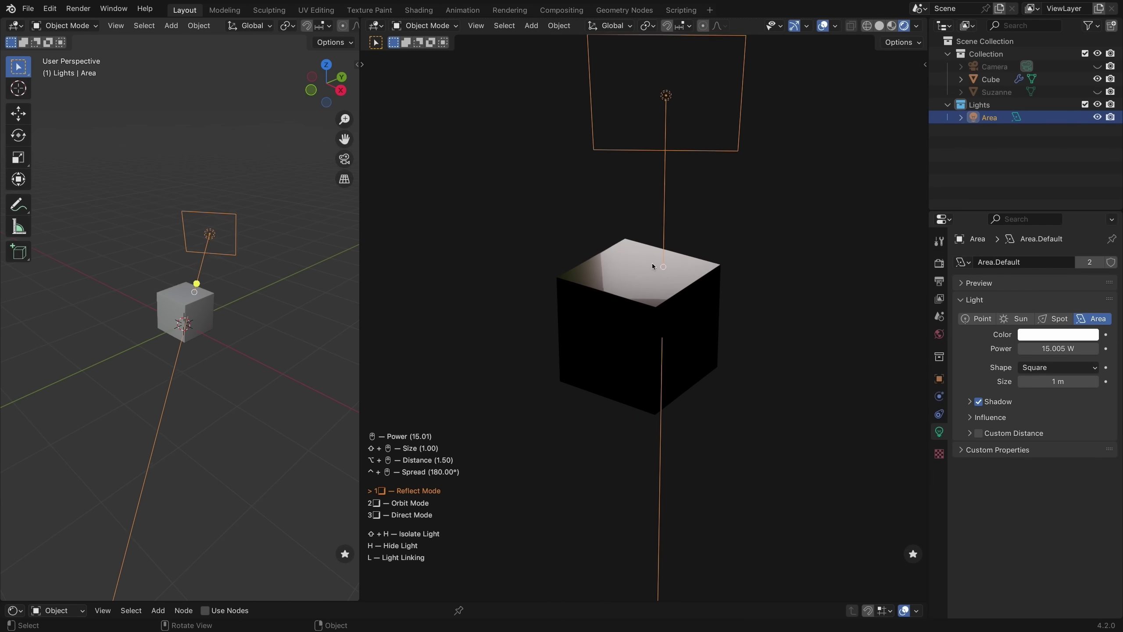
{"action": "key", "text": "3"}
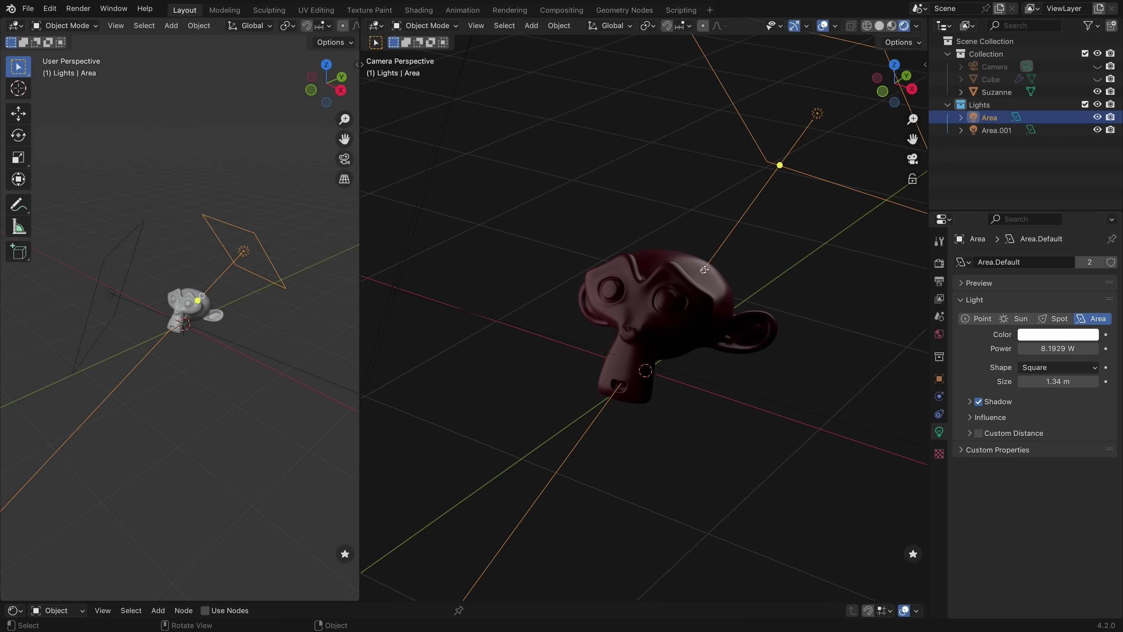
Orbit the first area light around Suzanne's head toward the upper right and confirm it
{"action": "key", "text": "Tab"}
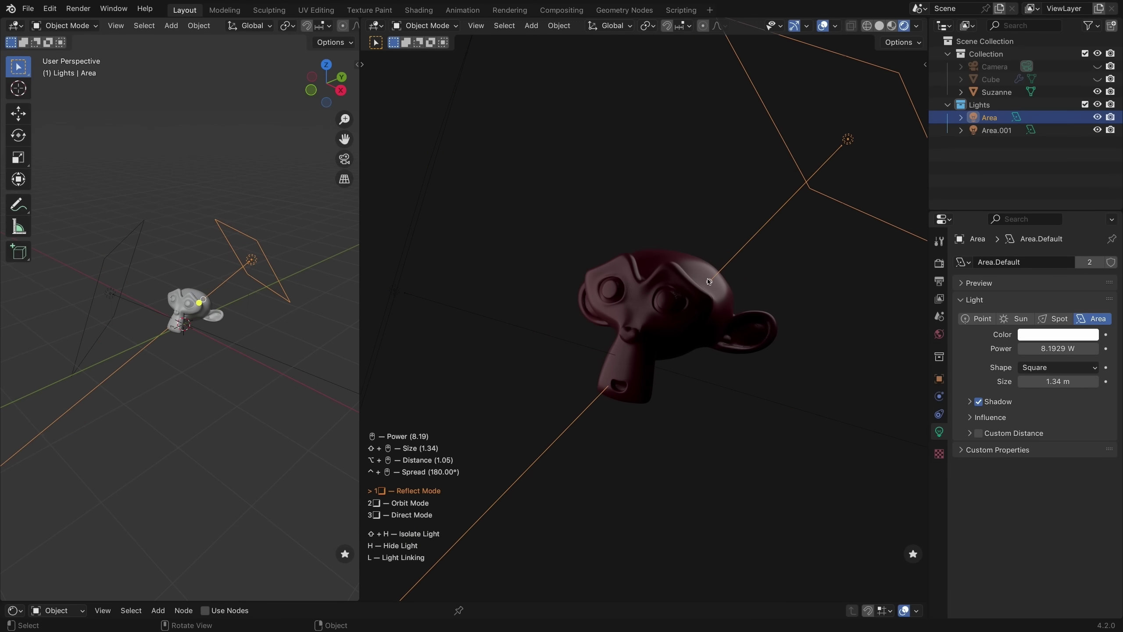
{"action": "left_click_drag", "start_coordinate": [691, 269], "coordinate": [706, 269]}
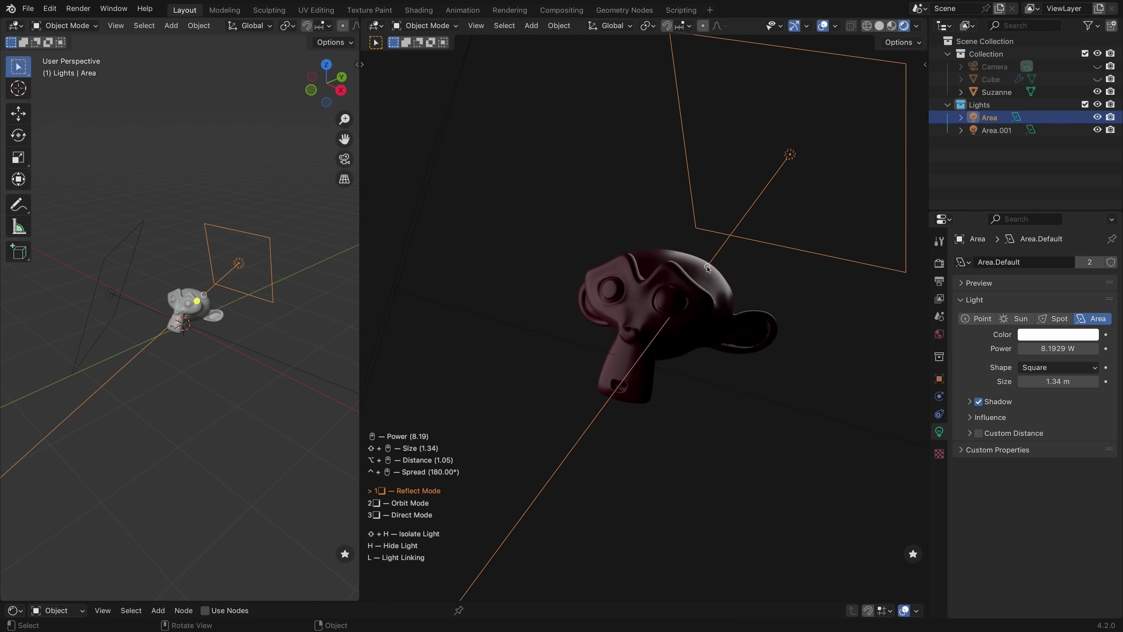
{"action": "left_click_drag", "start_coordinate": [706, 268], "coordinate": [705, 265]}
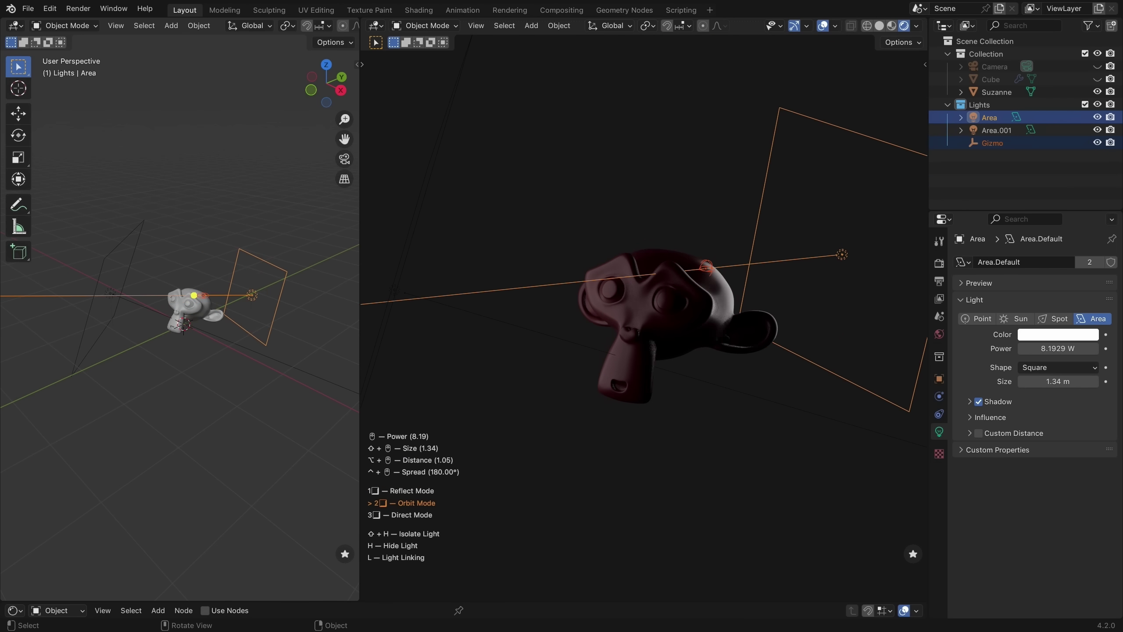
{"action": "left_click_drag", "start_coordinate": [704, 265], "coordinate": [706, 251]}
{"action": "scroll", "coordinate": [707, 250], "scroll_direction": "up", "scroll_amount": 2, "text": "shift"}
{"action": "scroll", "coordinate": [707, 251], "scroll_direction": "up", "scroll_amount": 1, "text": "shift"}
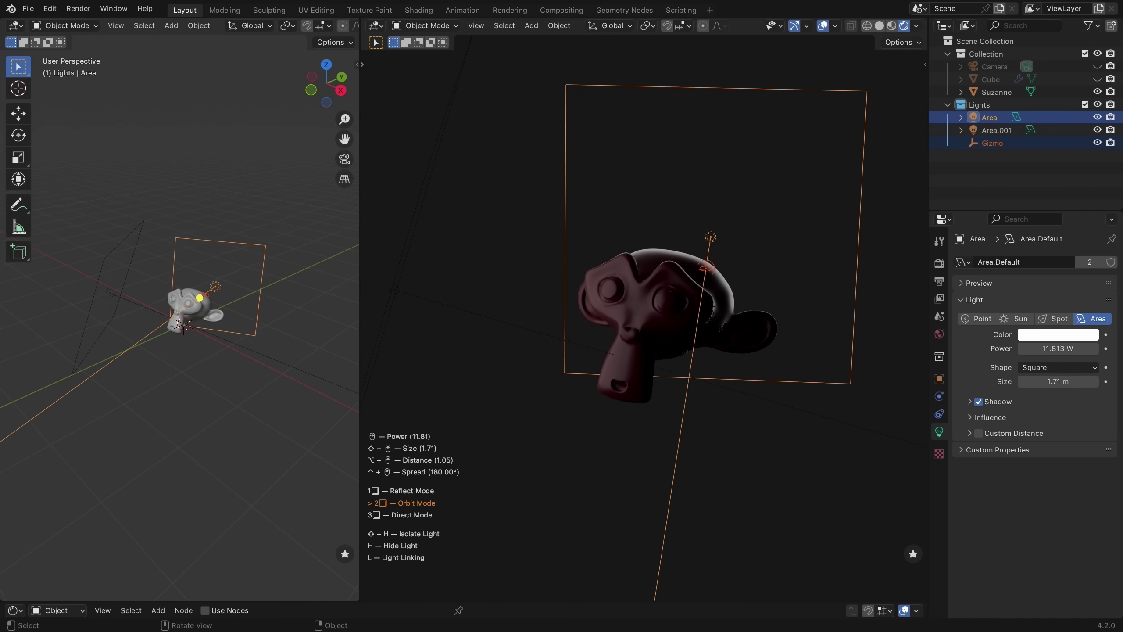
{"action": "left_click_drag", "start_coordinate": [707, 251], "coordinate": [787, 200]}
{"action": "left_click", "coordinate": [715, 232]}
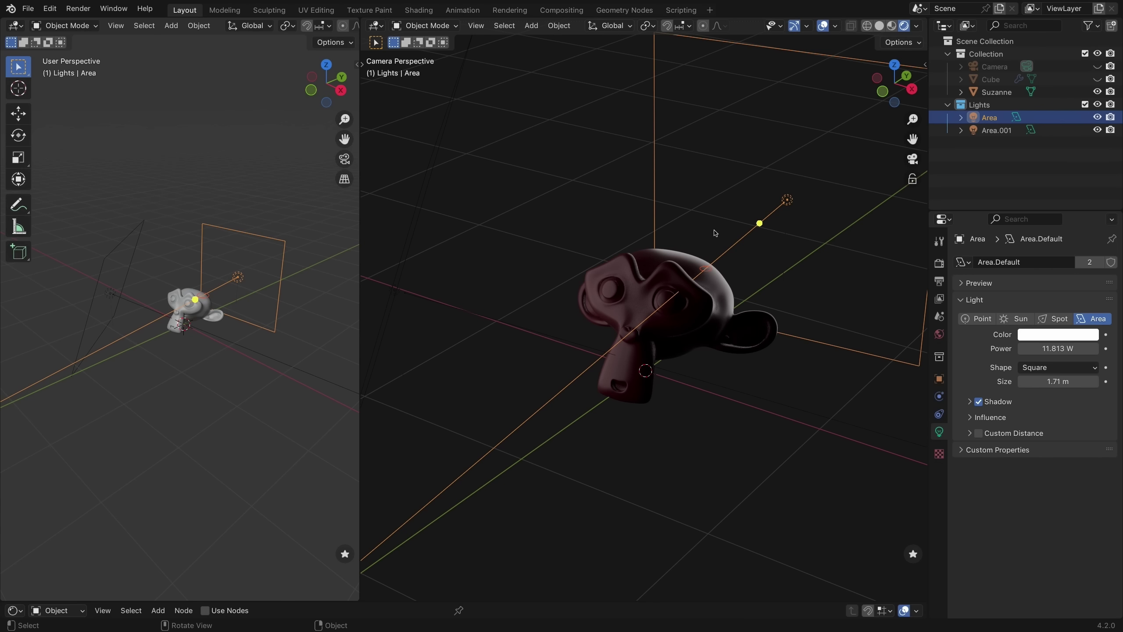
Select Area.001 and re-aim it at Suzanne's head
{"action": "left_click", "coordinate": [593, 351]}
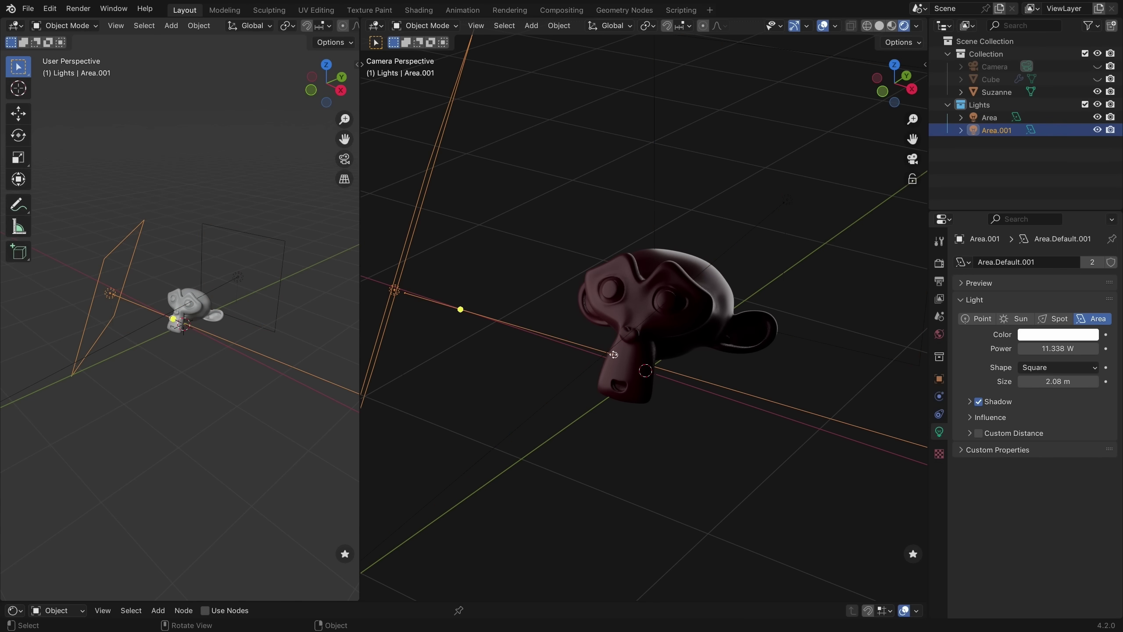
{"action": "key", "text": "shift+t"}
{"action": "left_click", "coordinate": [614, 358]}
Add two more area lights aimed at Suzanne's head via Light Operations > Add Light
{"action": "right_click", "coordinate": [615, 324]}
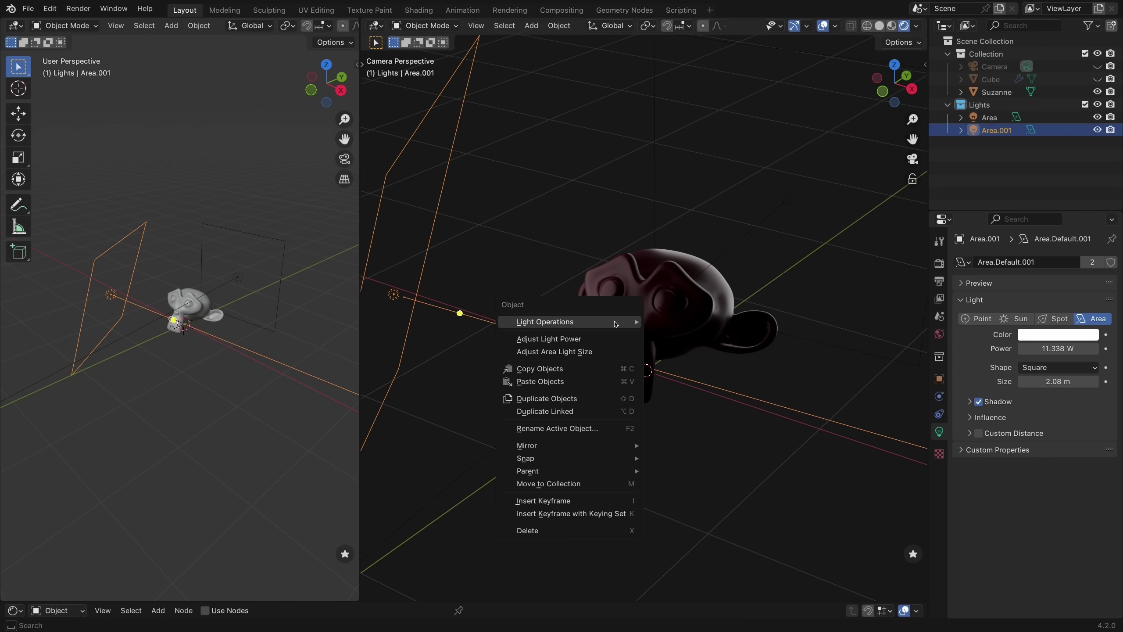
{"action": "mouse_move", "coordinate": [562, 322]}
{"action": "left_click", "coordinate": [663, 324]}
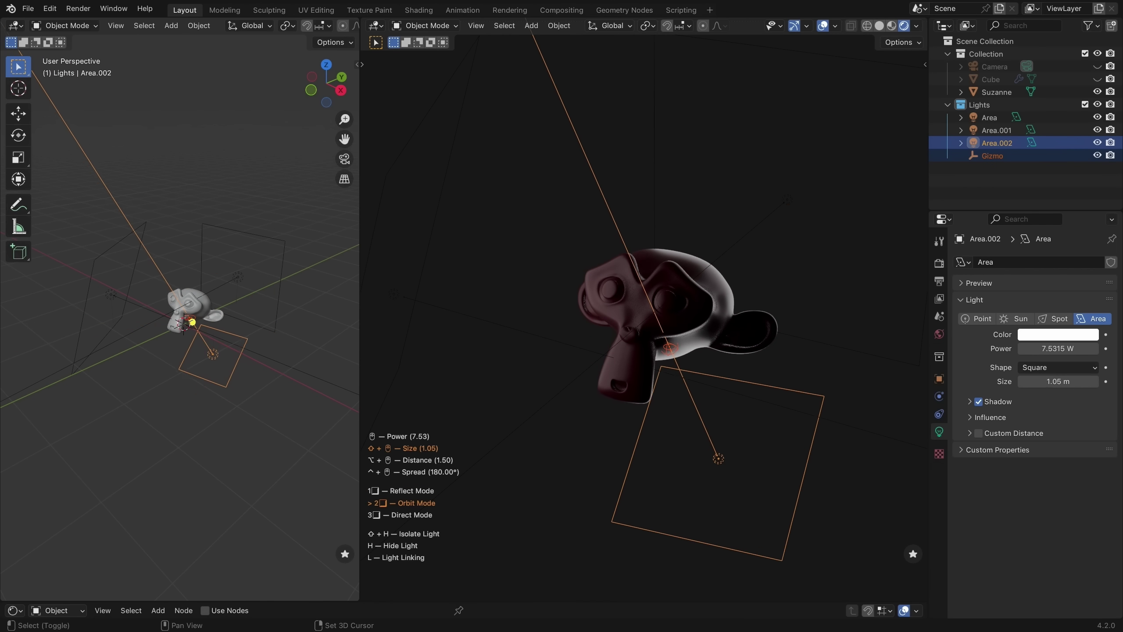
{"action": "scroll", "coordinate": [669, 348], "scroll_direction": "up", "scroll_amount": 4, "text": "shift"}
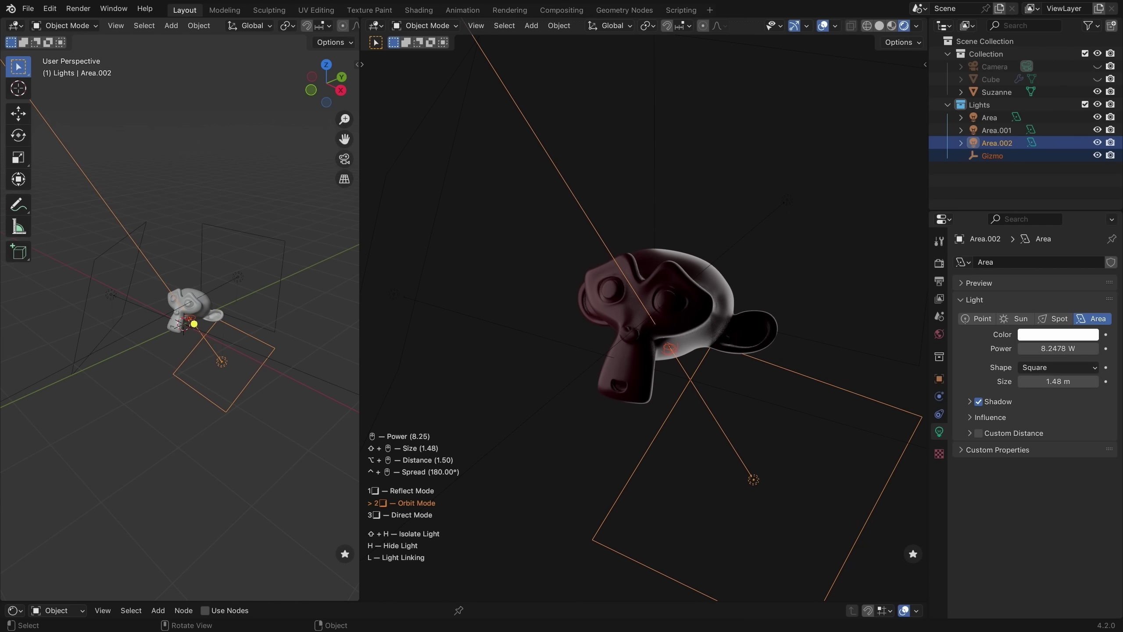
{"action": "left_click", "coordinate": [601, 336]}
{"action": "right_click", "coordinate": [601, 337]}
{"action": "left_click", "coordinate": [667, 335]}
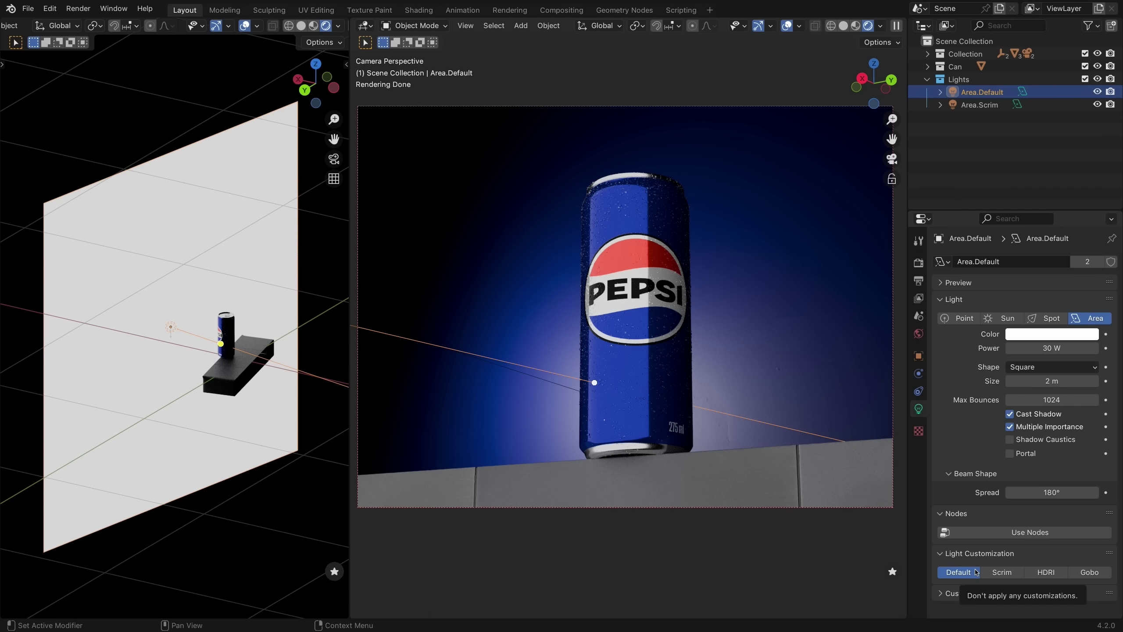
Make the can's key light a scrim, tilt its falloff horizontally and confirm a new colour temperature
{"action": "left_click", "coordinate": [1003, 573]}
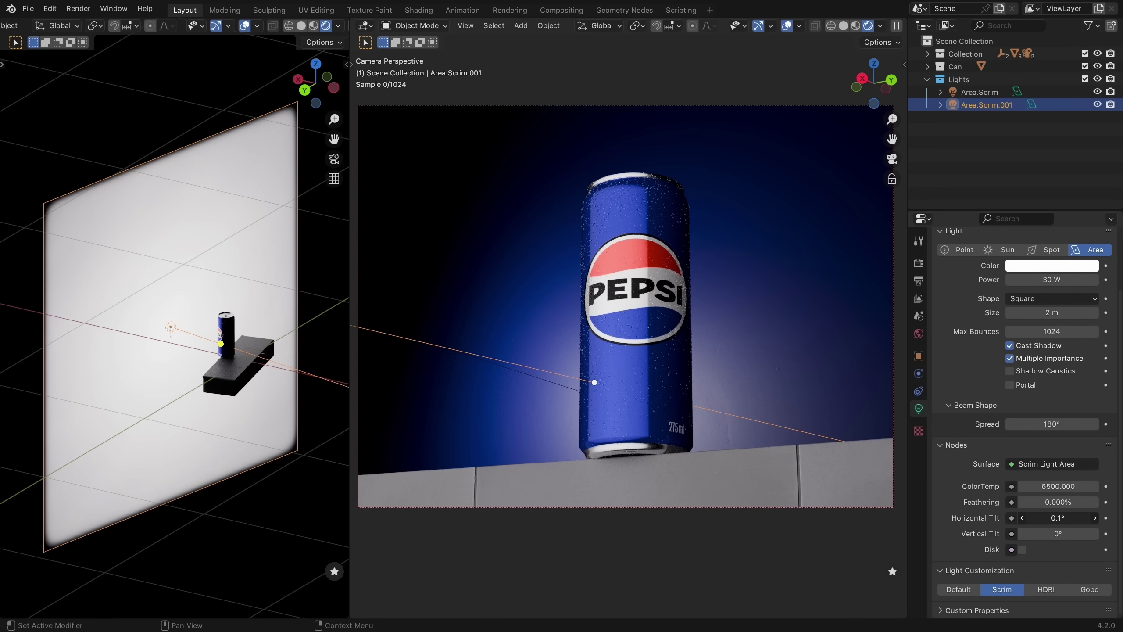
{"action": "left_click_drag", "start_coordinate": [1057, 518], "coordinate": [1046, 518]}
{"action": "type", "text": "1500"}
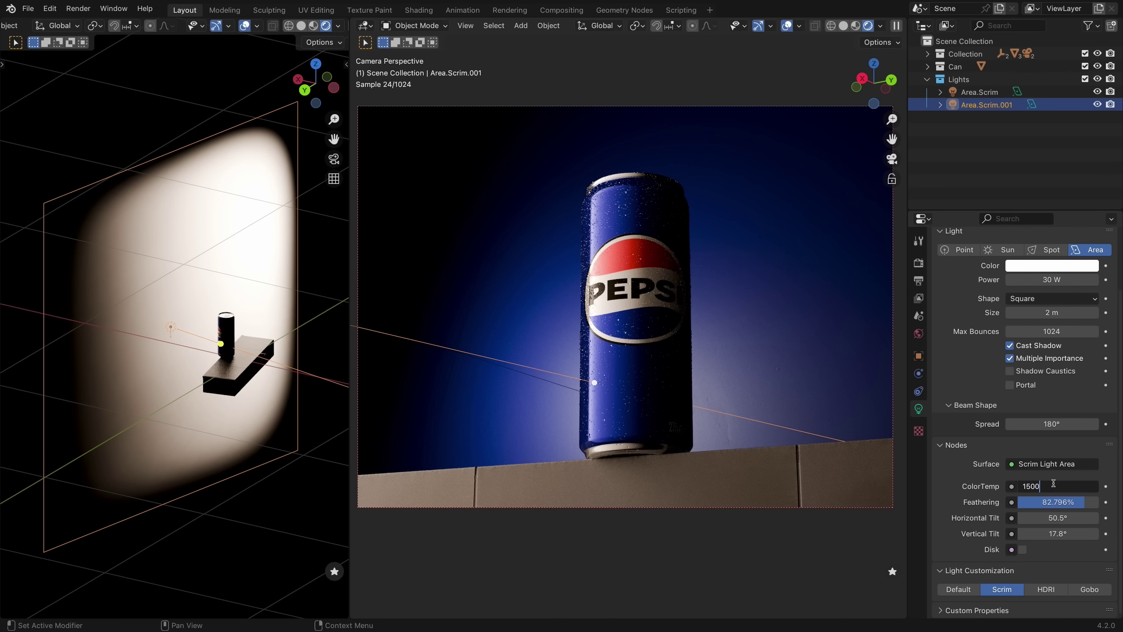
{"action": "key", "text": "Return"}
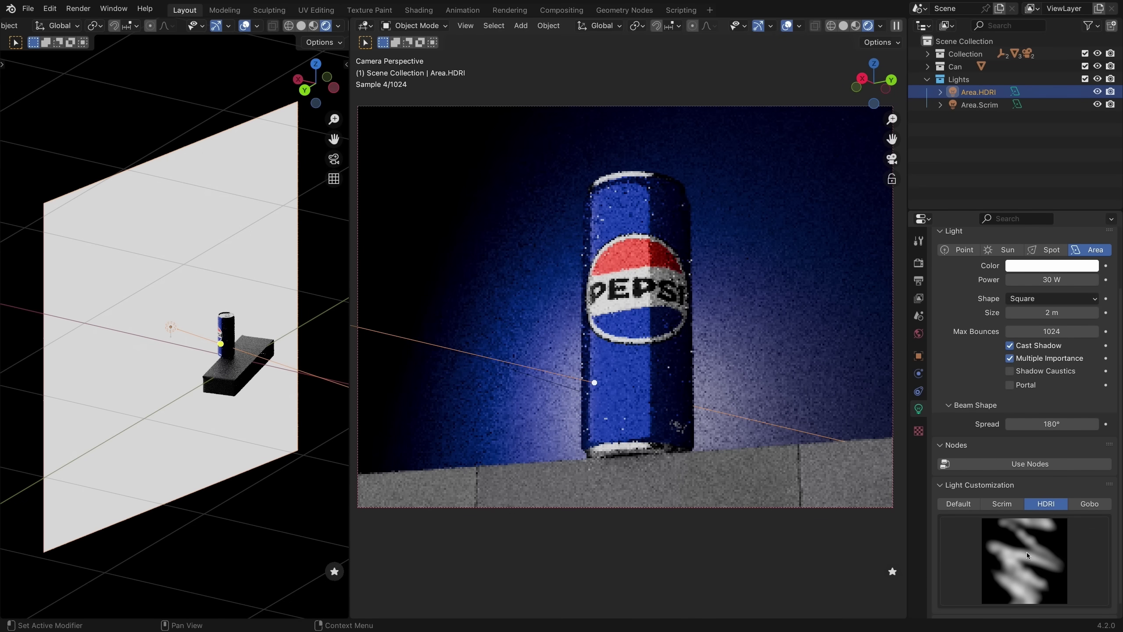
Try a soft blob HDRI texture on the can light, then apply the dotted LED-grid texture
{"action": "left_click", "coordinate": [1026, 552]}
{"action": "scroll", "coordinate": [799, 16], "scroll_direction": "up", "scroll_amount": 1}
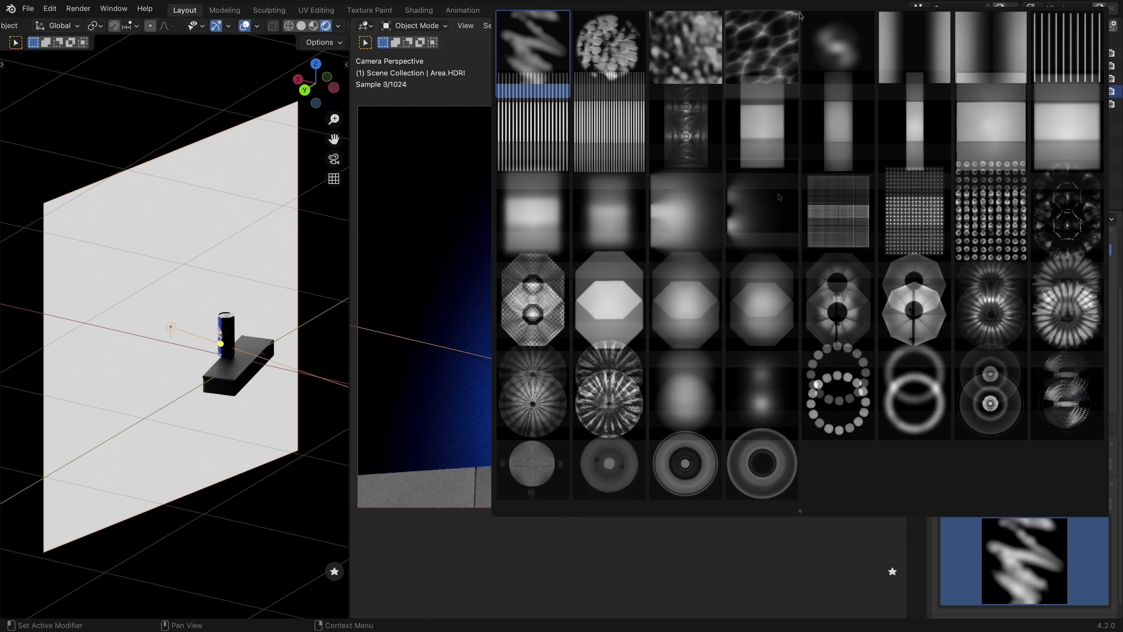
{"action": "scroll", "coordinate": [799, 16], "scroll_direction": "down", "scroll_amount": 1}
{"action": "left_click", "coordinate": [651, 203]}
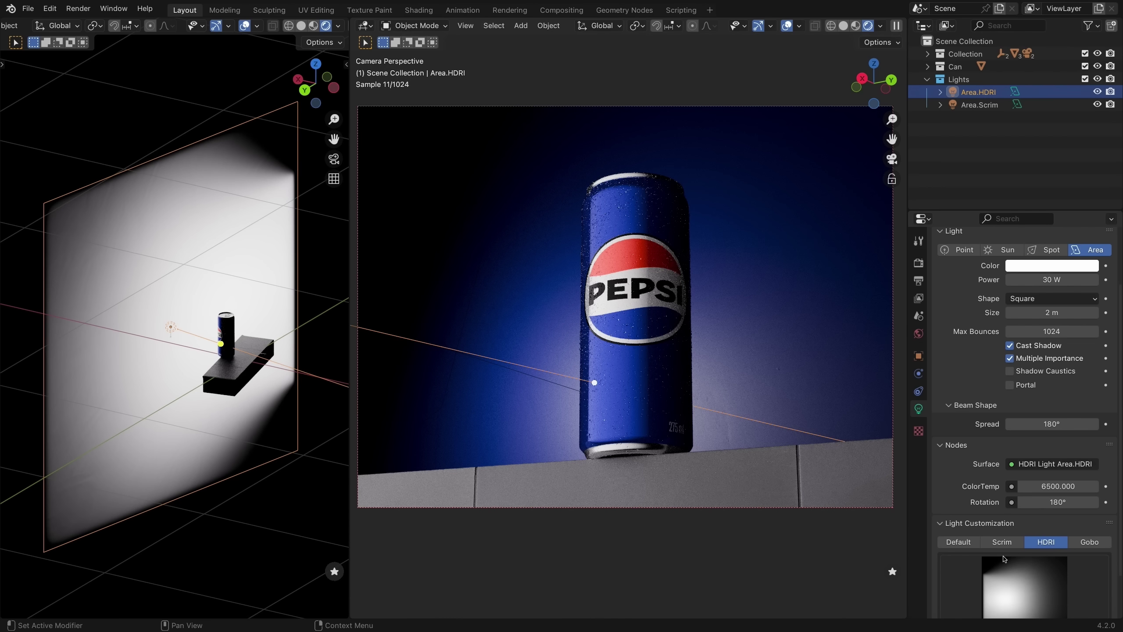
{"action": "scroll", "coordinate": [1004, 559], "scroll_direction": "down", "scroll_amount": 2}
{"action": "left_click", "coordinate": [1004, 557]}
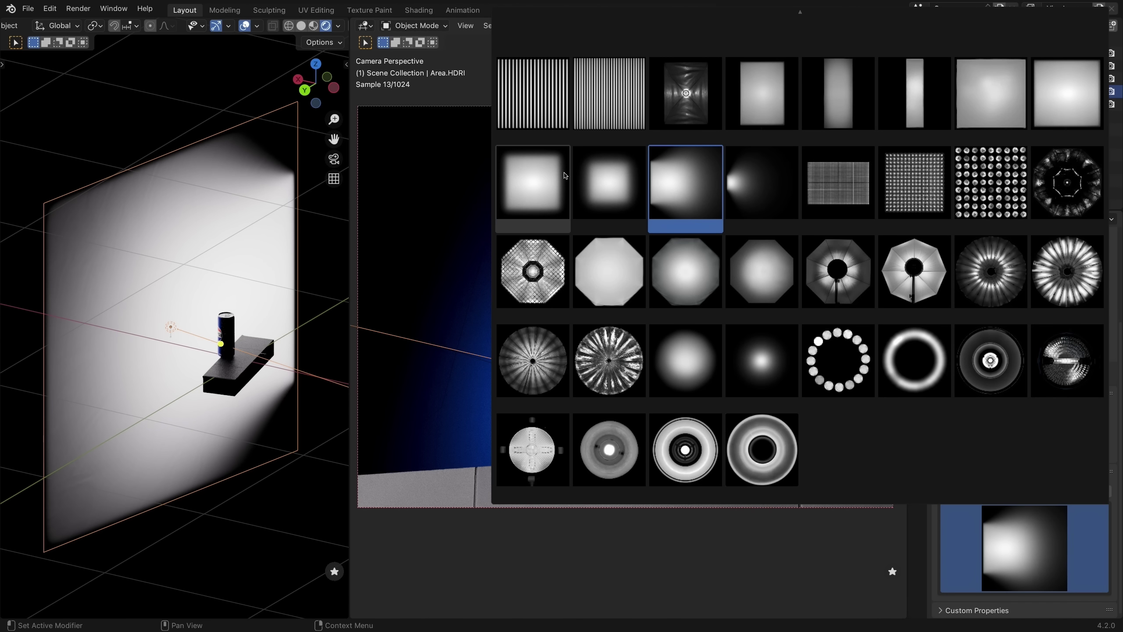
{"action": "left_click", "coordinate": [534, 111]}
{"action": "type", "text": "5000"}
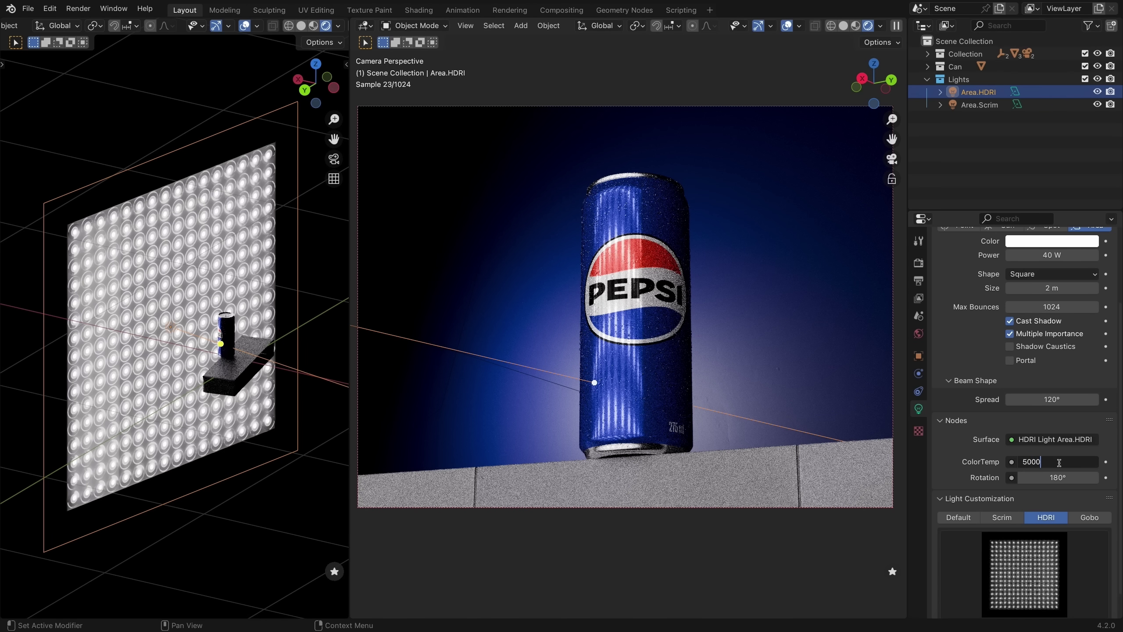
{"action": "type", "text": "3"}
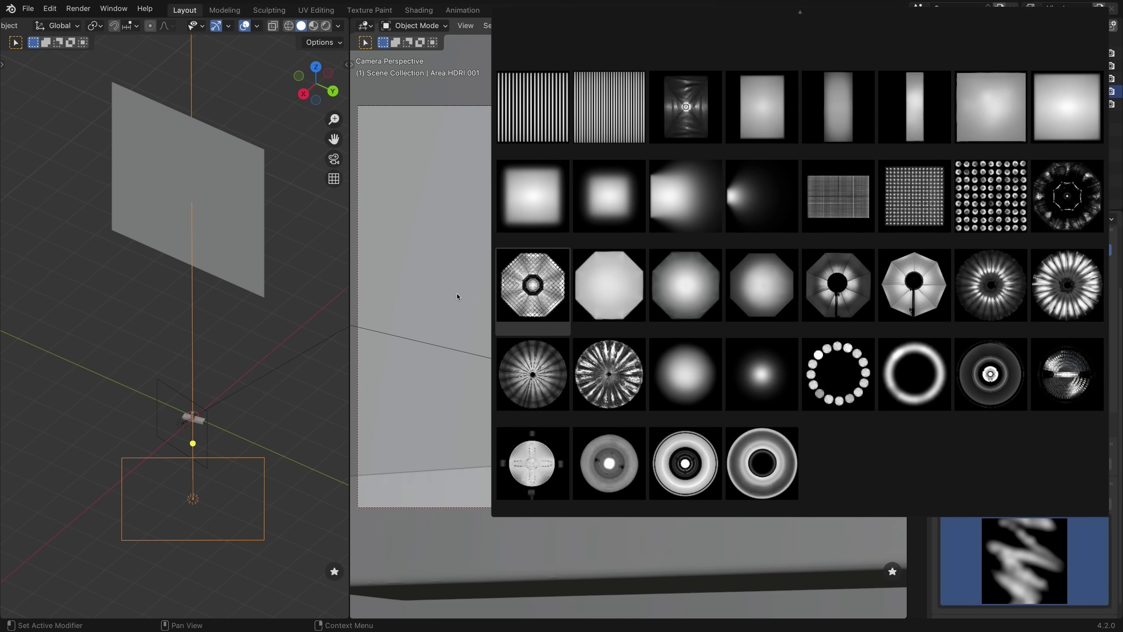
Bring up Light Wrangler's preferences from the Light Operations menu
{"action": "right_click", "coordinate": [457, 296]}
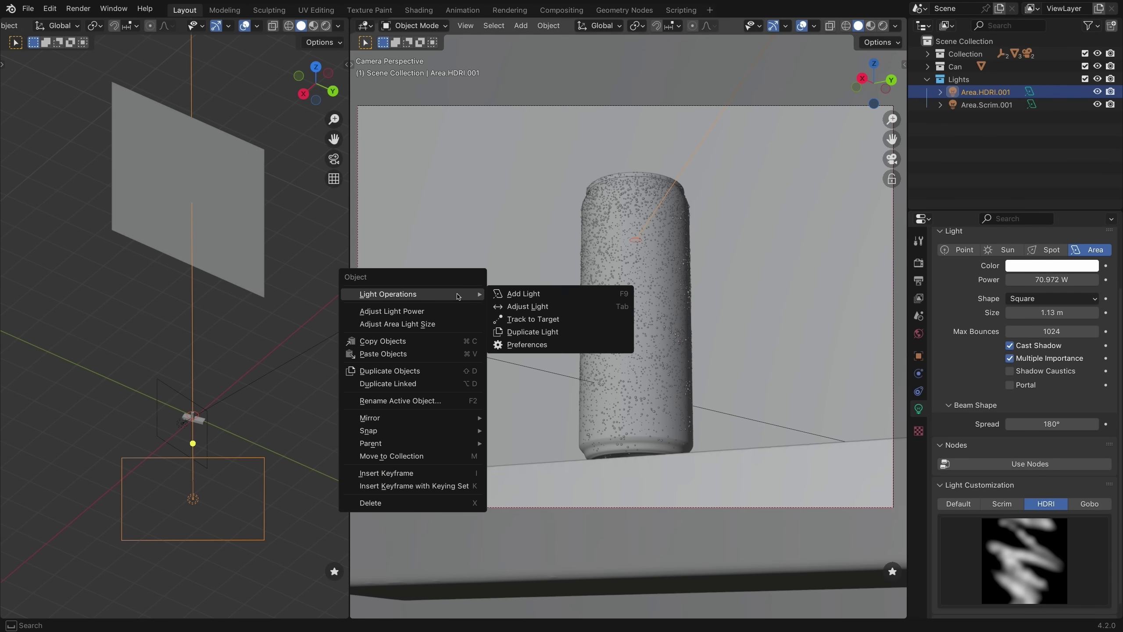
{"action": "left_click", "coordinate": [582, 345]}
{"action": "scroll", "coordinate": [588, 342], "scroll_direction": "down", "scroll_amount": 2}
{"action": "scroll", "coordinate": [594, 340], "scroll_direction": "down", "scroll_amount": 2}
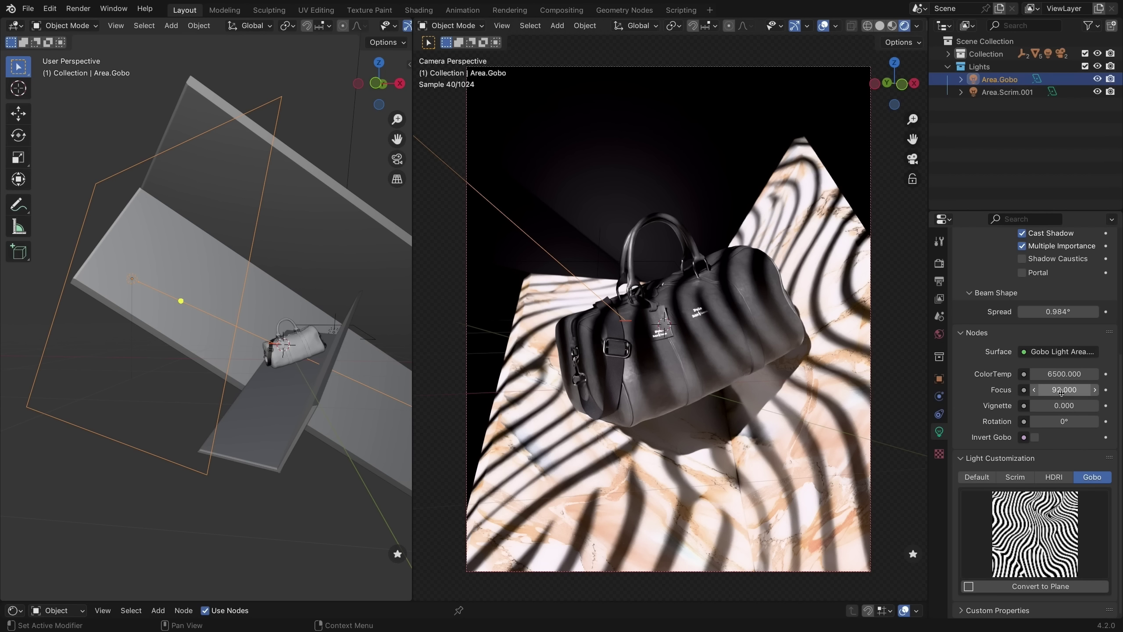
Project the bare-tree gobo onto the bag scene, swap to the fire-escape pattern, then browse others
{"action": "left_click", "coordinate": [1035, 534]}
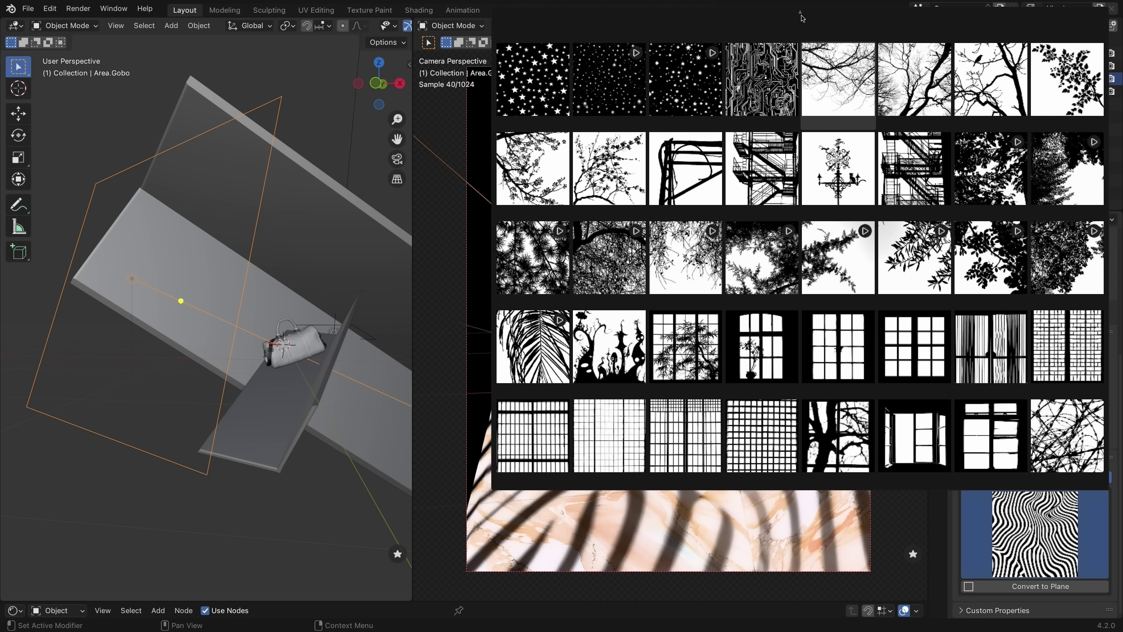
{"action": "scroll", "coordinate": [802, 17], "scroll_direction": "up", "scroll_amount": 1}
{"action": "scroll", "coordinate": [801, 16], "scroll_direction": "up", "scroll_amount": 2}
{"action": "scroll", "coordinate": [802, 17], "scroll_direction": "up", "scroll_amount": 1}
{"action": "scroll", "coordinate": [801, 15], "scroll_direction": "up", "scroll_amount": 2}
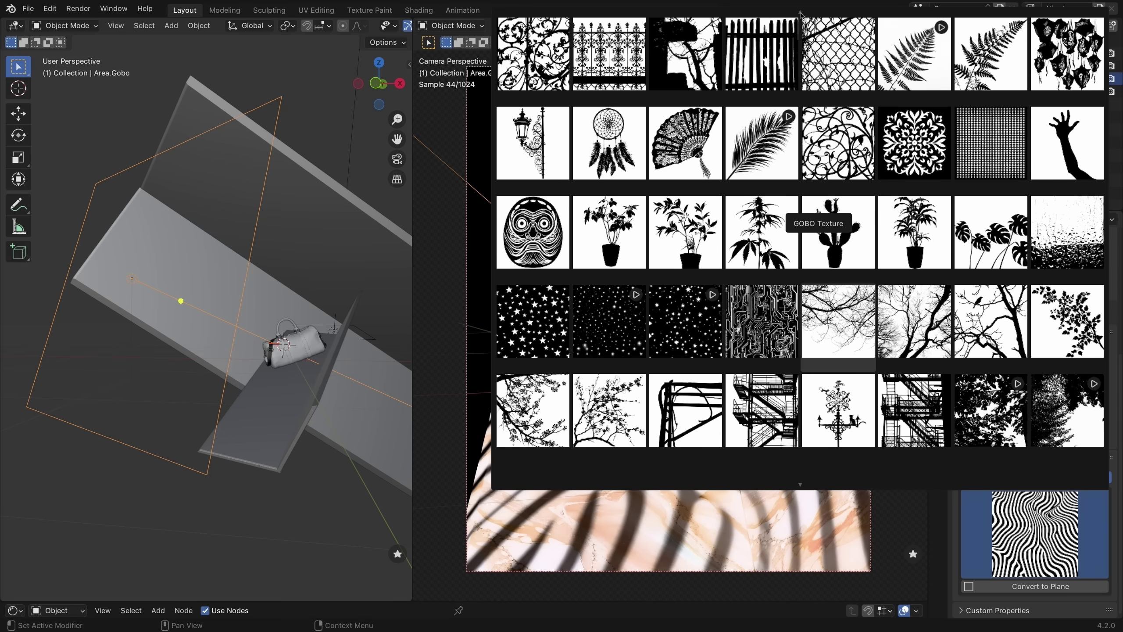
{"action": "scroll", "coordinate": [802, 15], "scroll_direction": "up", "scroll_amount": 1}
{"action": "scroll", "coordinate": [802, 16], "scroll_direction": "up", "scroll_amount": 1}
{"action": "scroll", "coordinate": [802, 15], "scroll_direction": "up", "scroll_amount": 1}
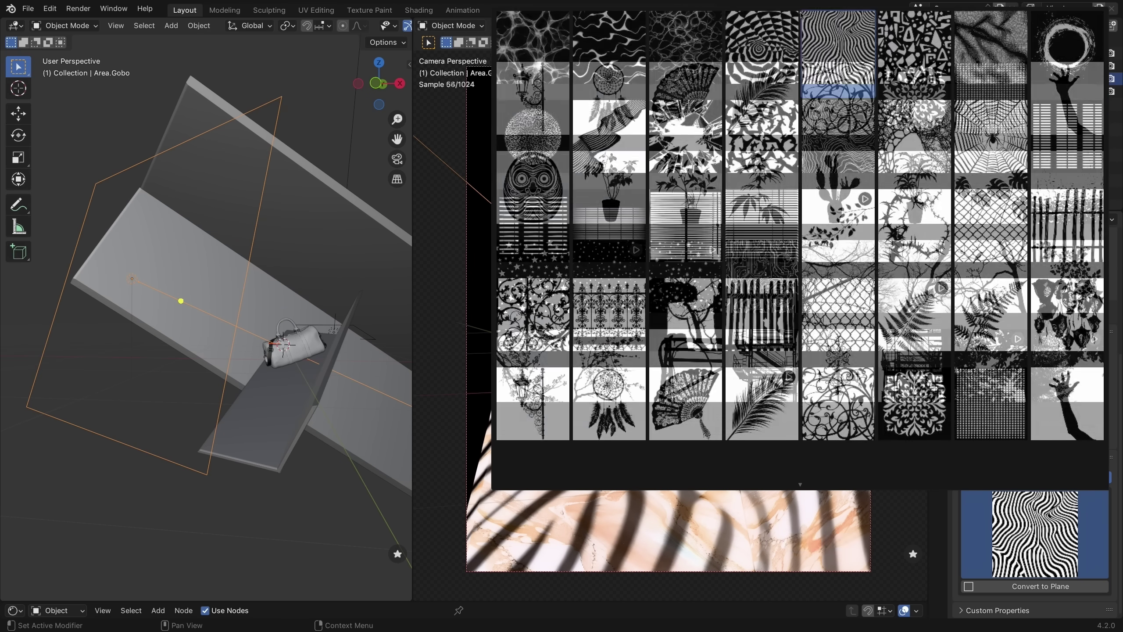
{"action": "left_click", "coordinate": [915, 284]}
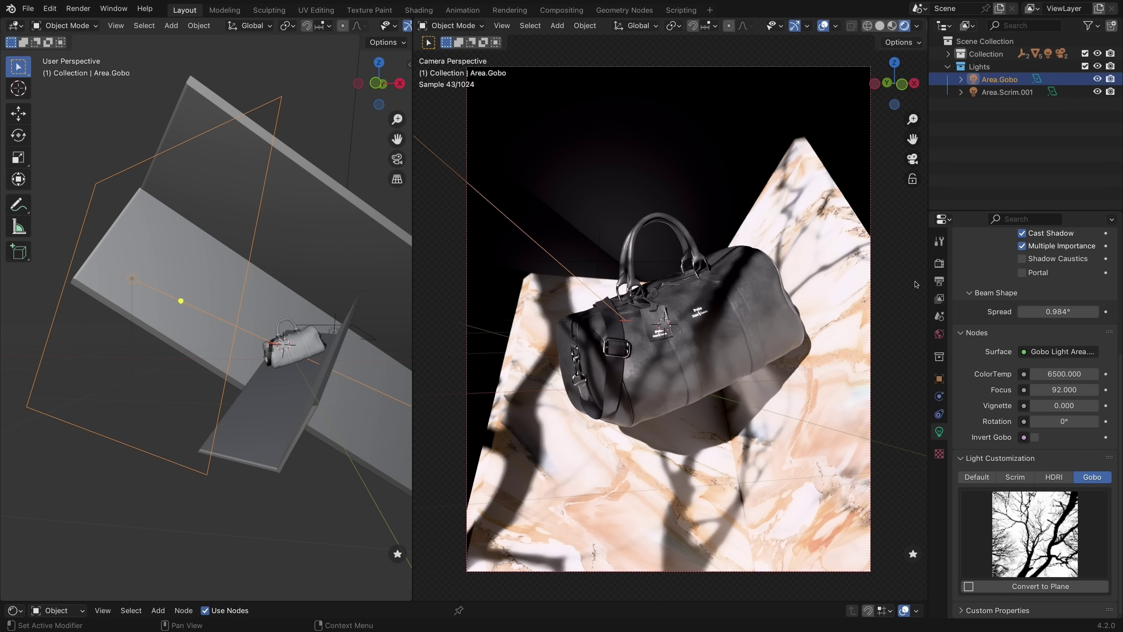
{"action": "left_click", "coordinate": [1048, 544]}
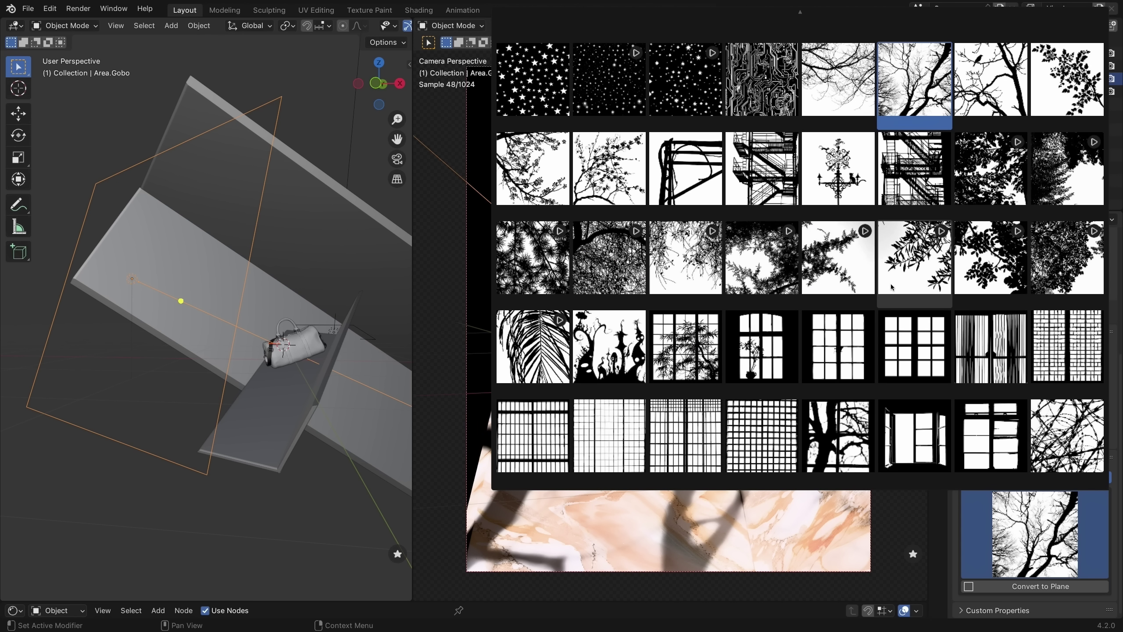
{"action": "left_click", "coordinate": [777, 170]}
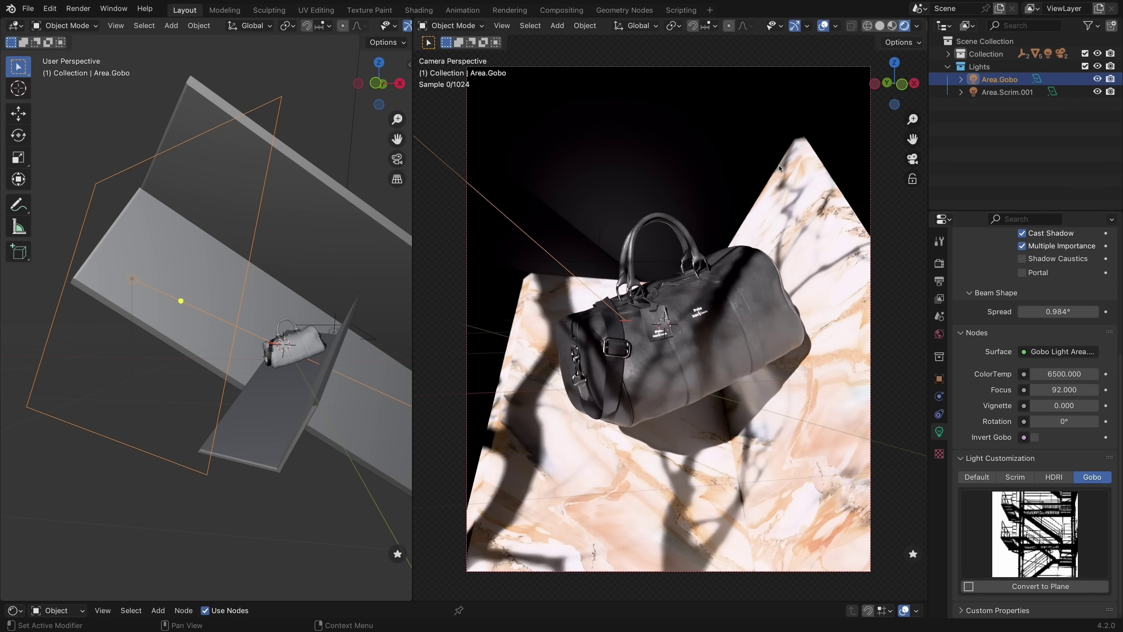
{"action": "left_click", "coordinate": [1000, 496]}
{"action": "scroll", "coordinate": [803, 18], "scroll_direction": "up", "scroll_amount": 2}
{"action": "scroll", "coordinate": [794, 53], "scroll_direction": "up", "scroll_amount": 2}
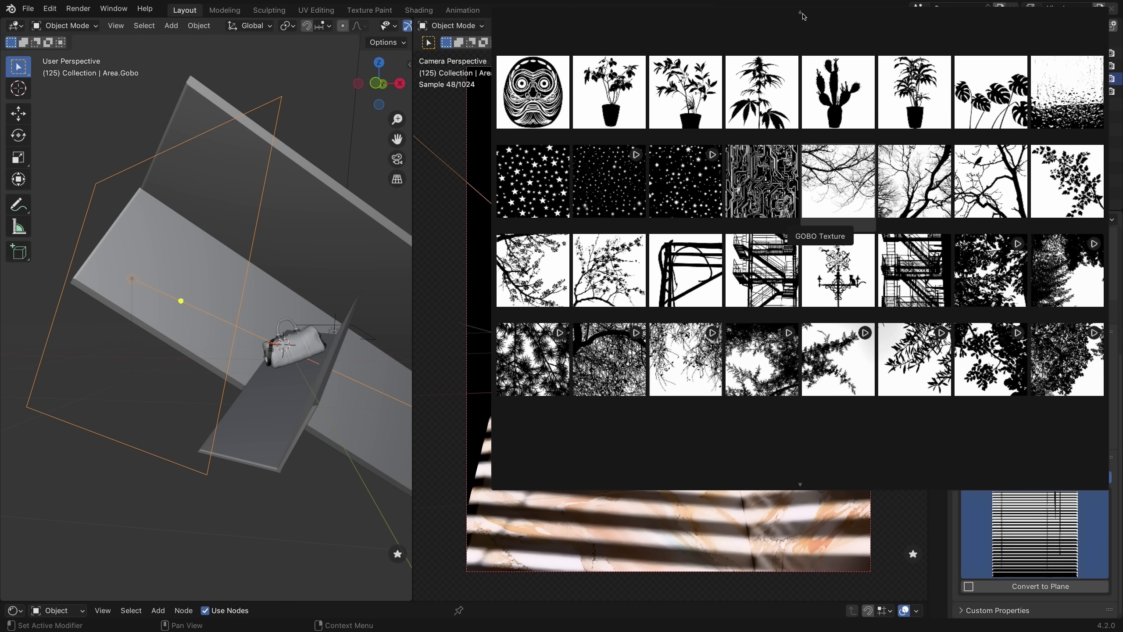
{"action": "scroll", "coordinate": [785, 97], "scroll_direction": "up", "scroll_amount": 2}
{"action": "scroll", "coordinate": [777, 144], "scroll_direction": "up", "scroll_amount": 2}
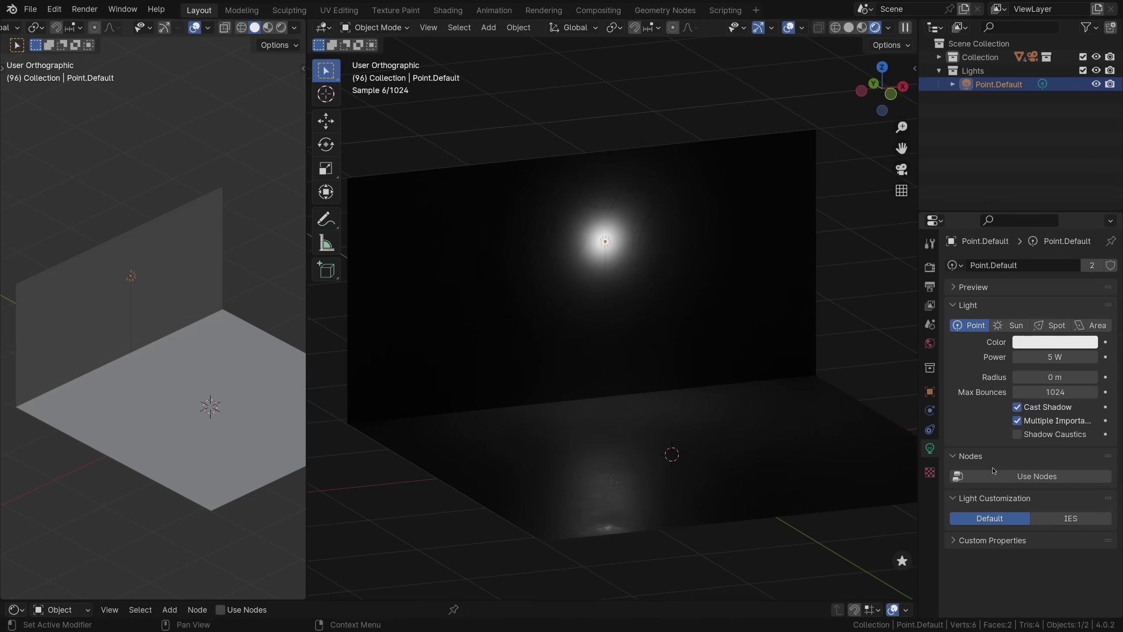
Switch the point light to IES and apply a cone-shaped profile from the gallery
{"action": "left_click", "coordinate": [1070, 519]}
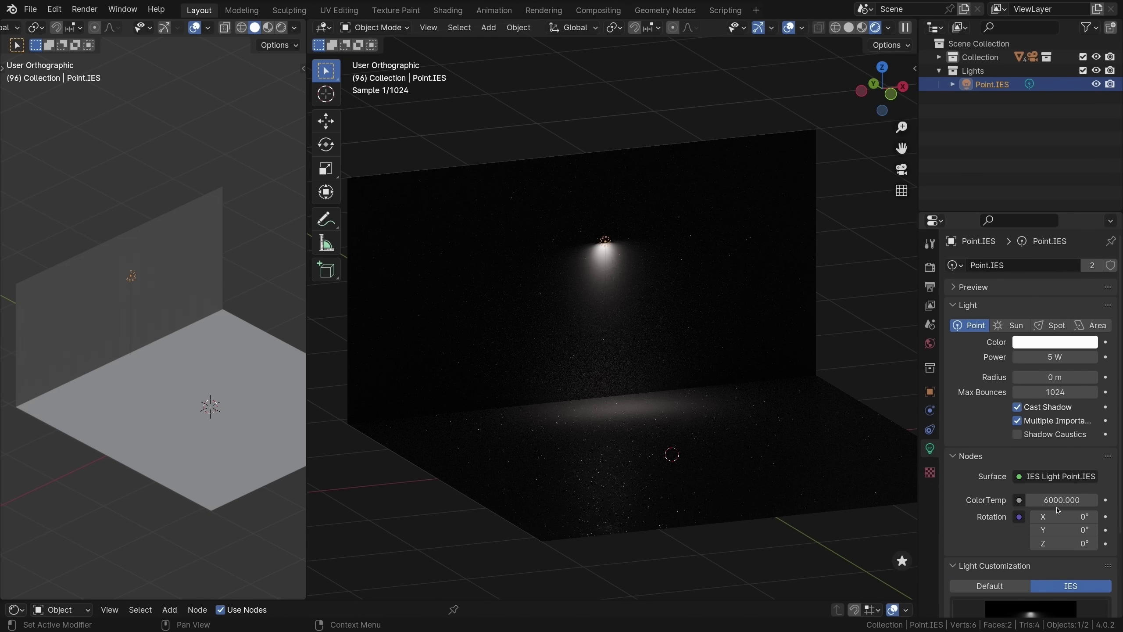
{"action": "scroll", "coordinate": [1058, 509], "scroll_direction": "down", "scroll_amount": 3}
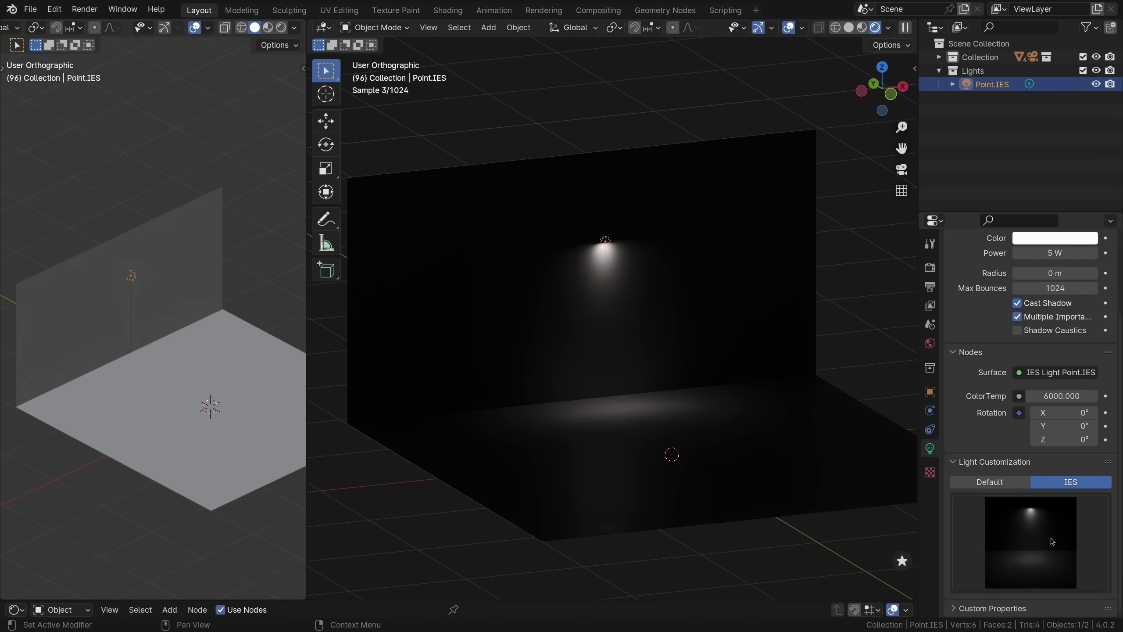
{"action": "left_click", "coordinate": [1052, 542]}
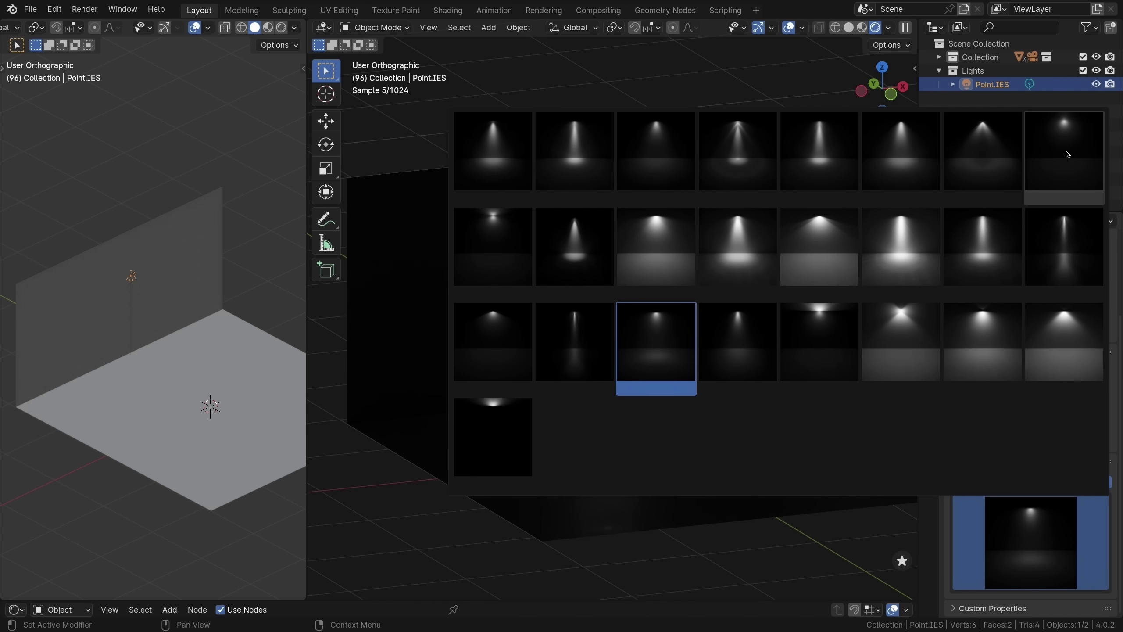
{"action": "left_click", "coordinate": [980, 159]}
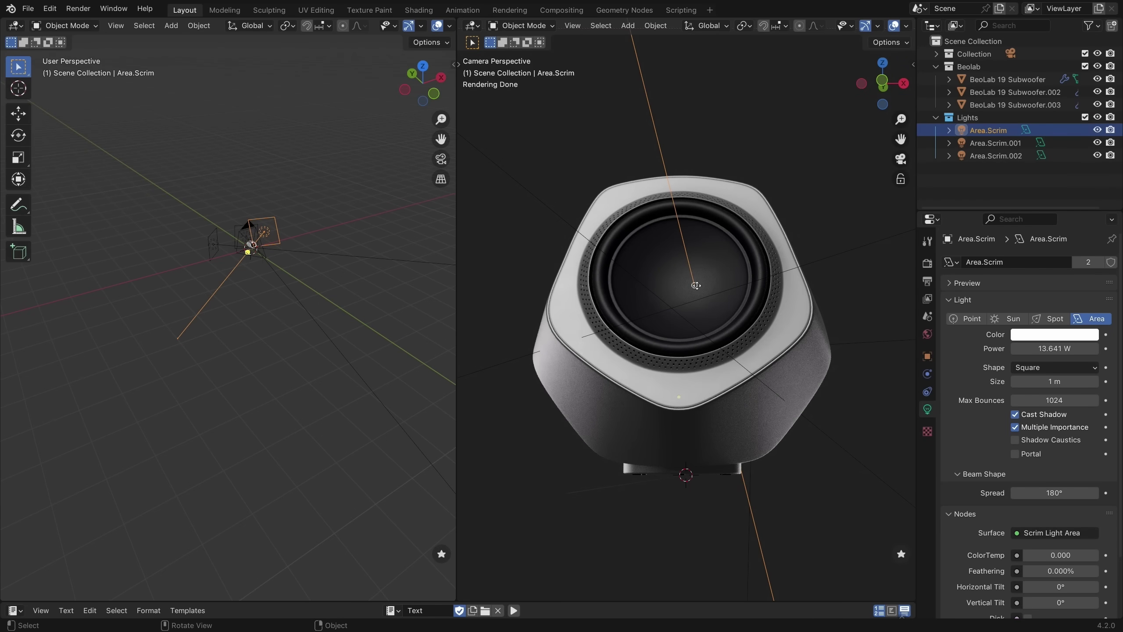
Aim the scrim light by reflection across the speaker, trying it hidden, restored and isolated
{"action": "key", "text": "Tab"}
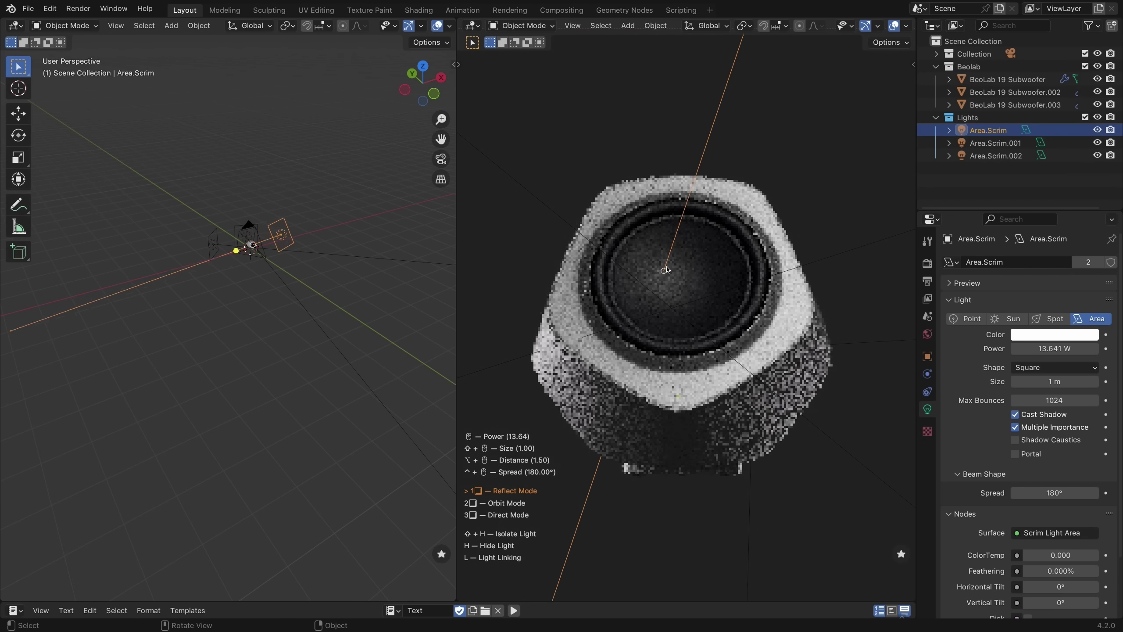
{"action": "key", "text": "h"}
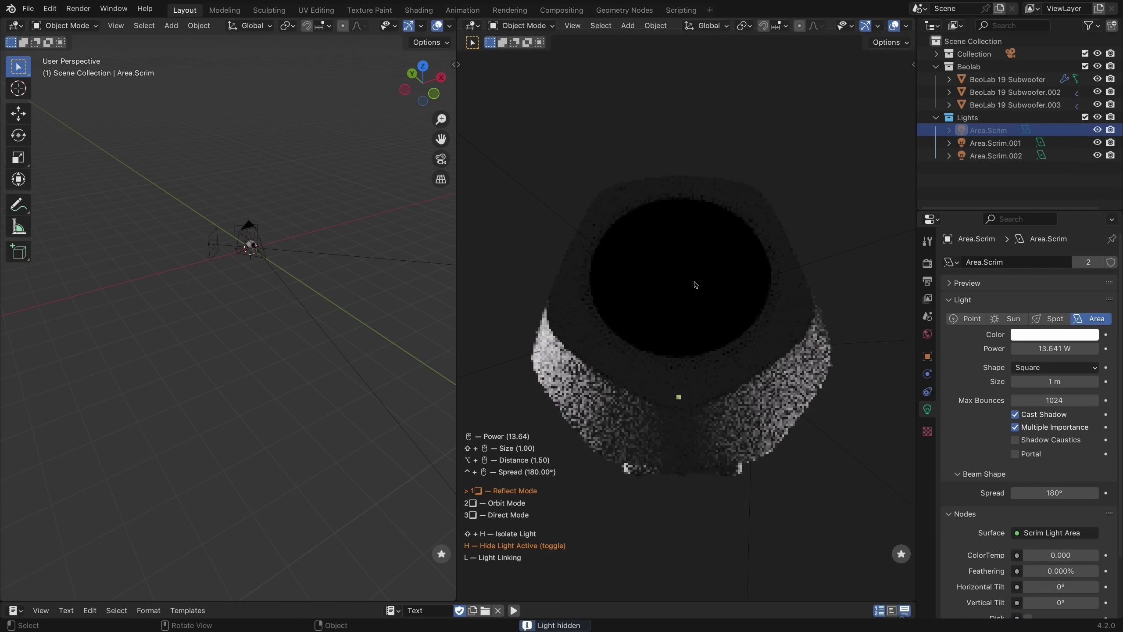
{"action": "key", "text": "h"}
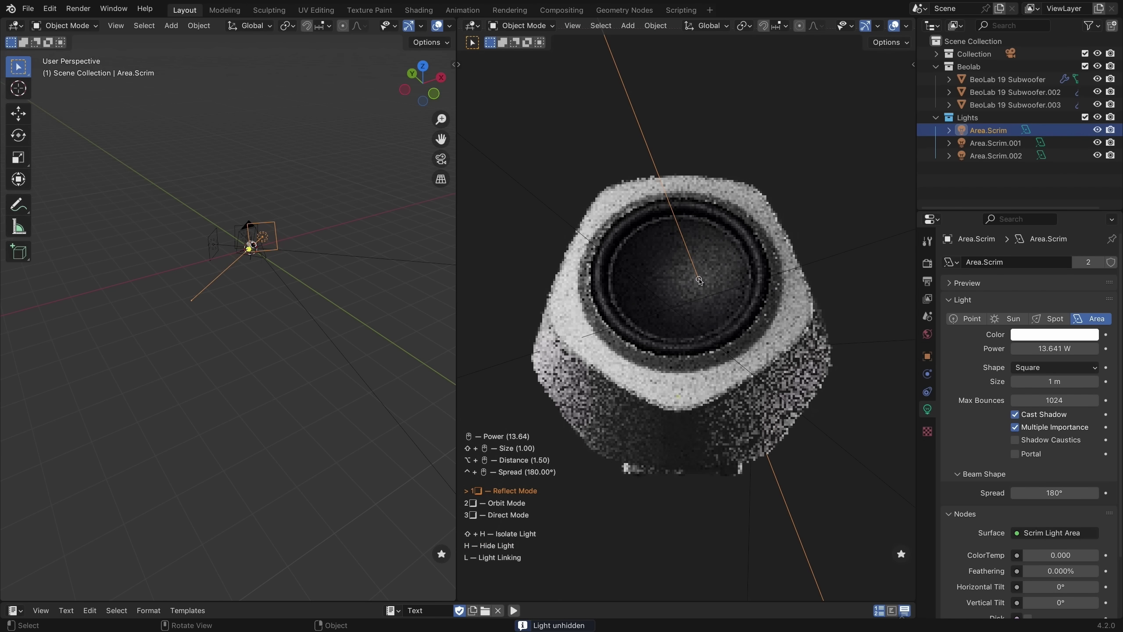
{"action": "key", "text": "shift+h"}
{"action": "left_click_drag", "start_coordinate": [700, 280], "coordinate": [722, 298]}
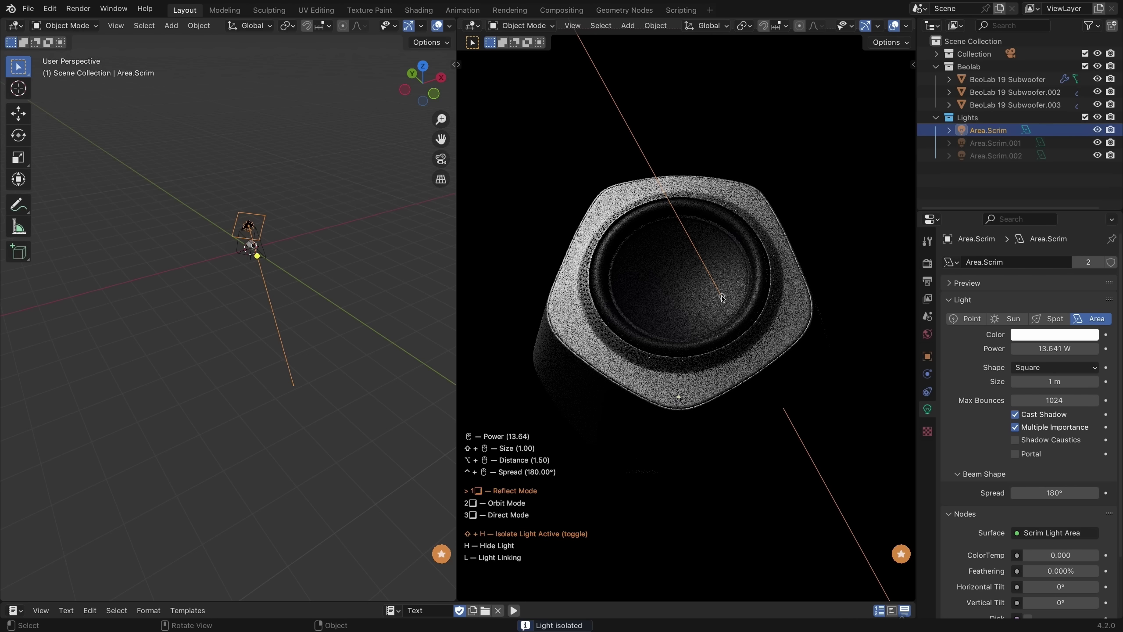
{"action": "left_click", "coordinate": [725, 296]}
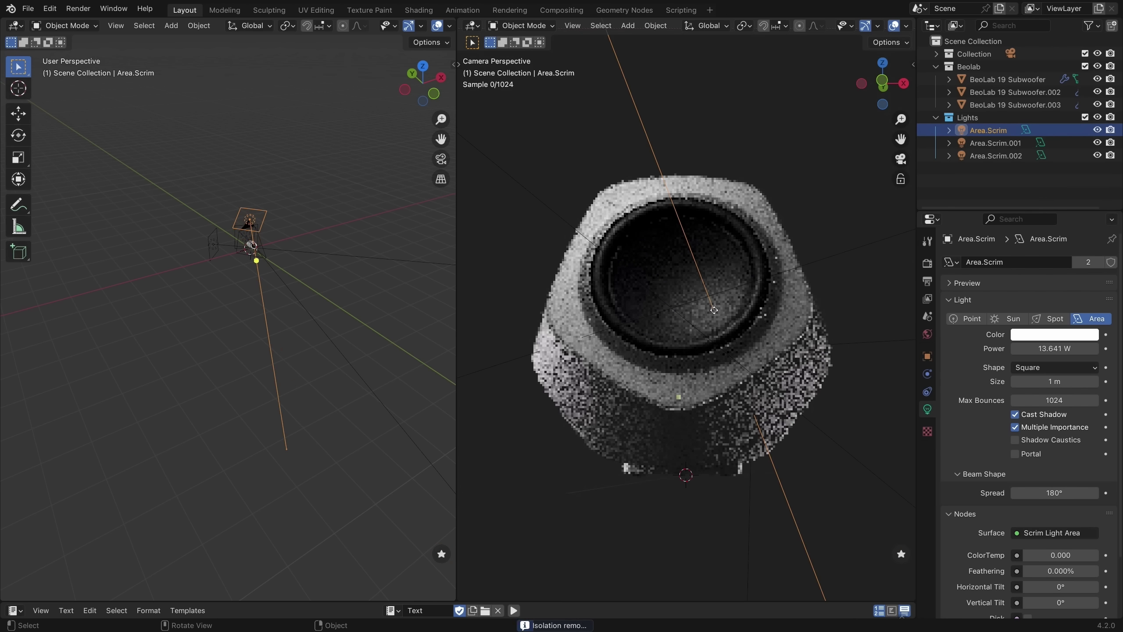
Render with only the active light, cycle through the scrim lights, return to Area.Scrim and begin placing it on the subwoofer
{"action": "left_click", "coordinate": [901, 554]}
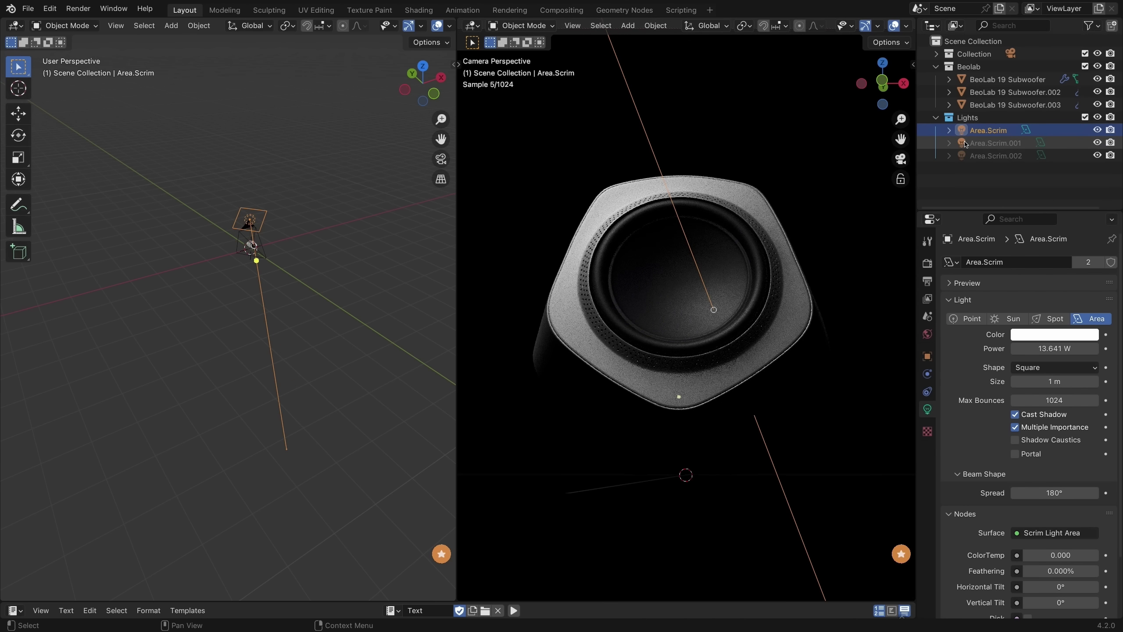
{"action": "key", "text": "Down"}
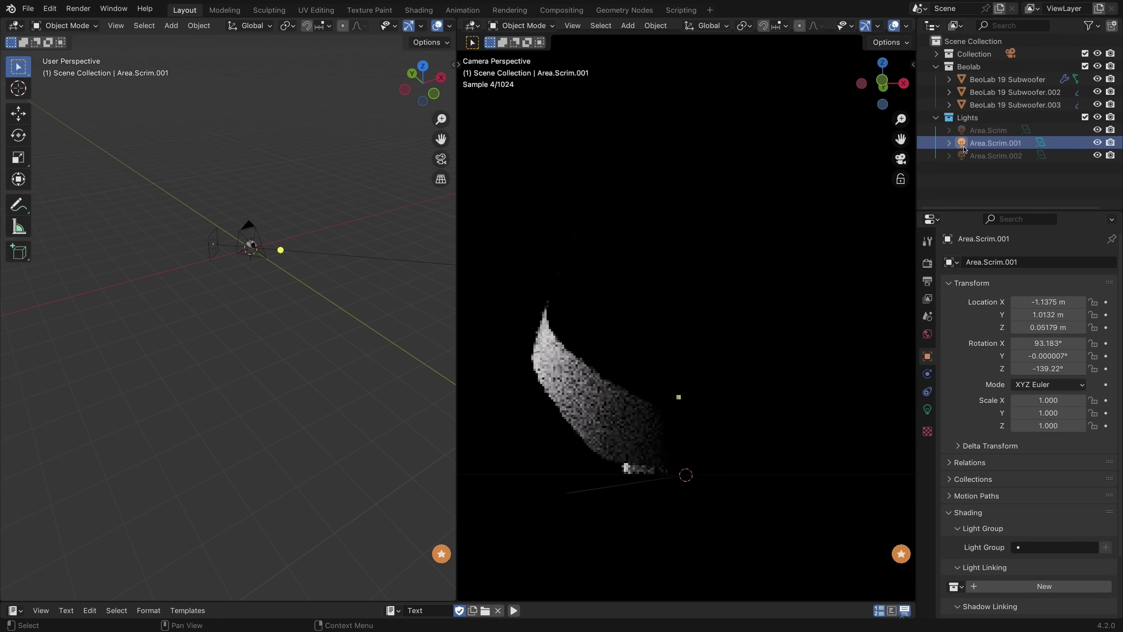
{"action": "key", "text": "Down"}
{"action": "left_click", "coordinate": [963, 142]}
{"action": "left_click", "coordinate": [713, 305]}
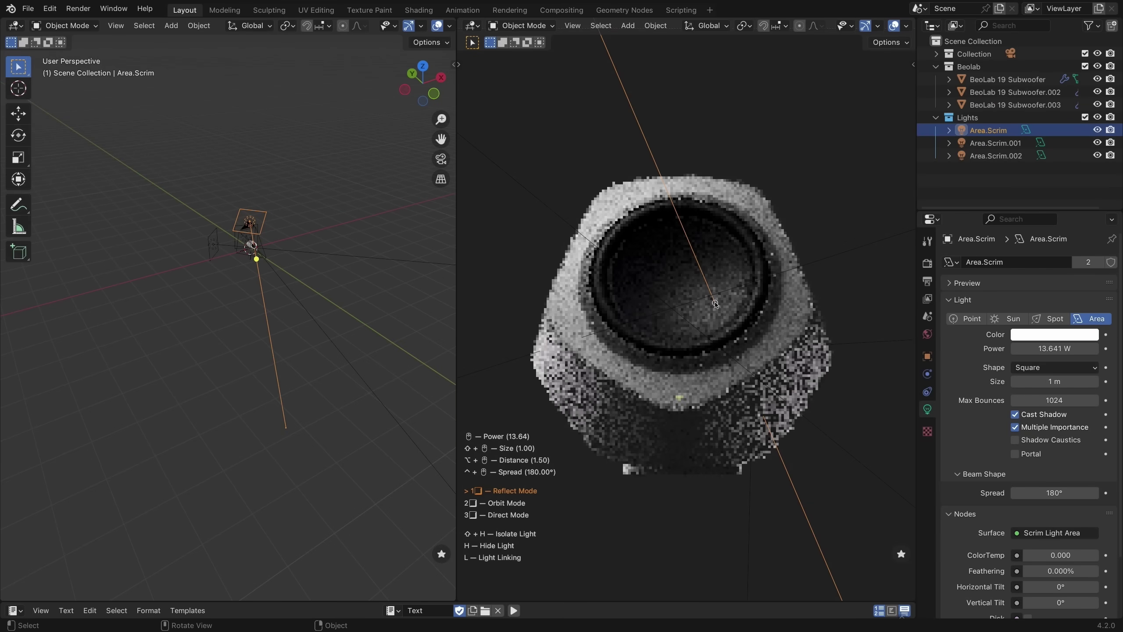
Light-link Area.Scrim to BeoLab 19 Subwoofer.003 and re-aim it on the speaker
{"action": "key", "text": "l"}
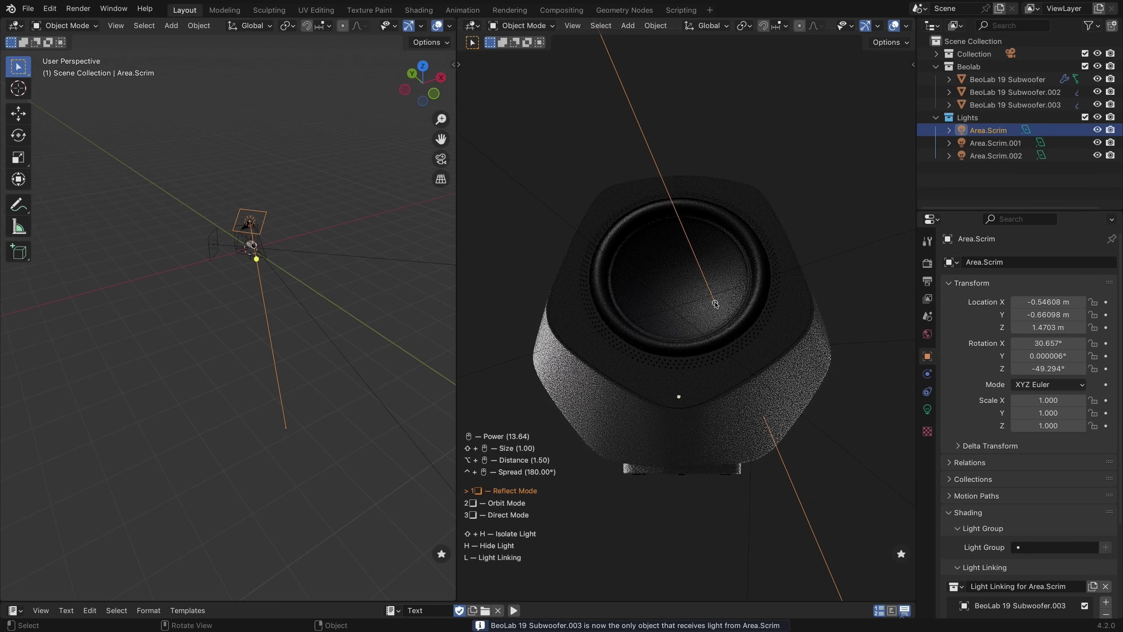
{"action": "mouse_move", "coordinate": [716, 304]}
{"action": "left_mouse_down"}
{"action": "mouse_move", "coordinate": [686, 321]}
{"action": "mouse_move", "coordinate": [718, 307]}
{"action": "left_mouse_up"}
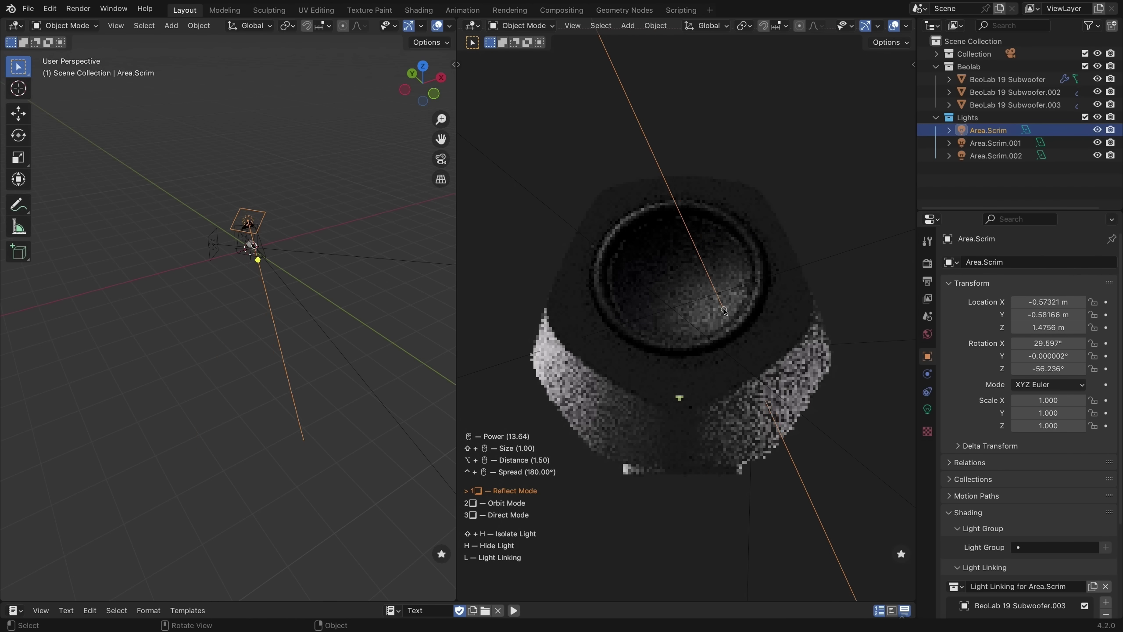
{"action": "left_click_drag", "start_coordinate": [718, 306], "coordinate": [780, 333]}
{"action": "key", "text": "l"}
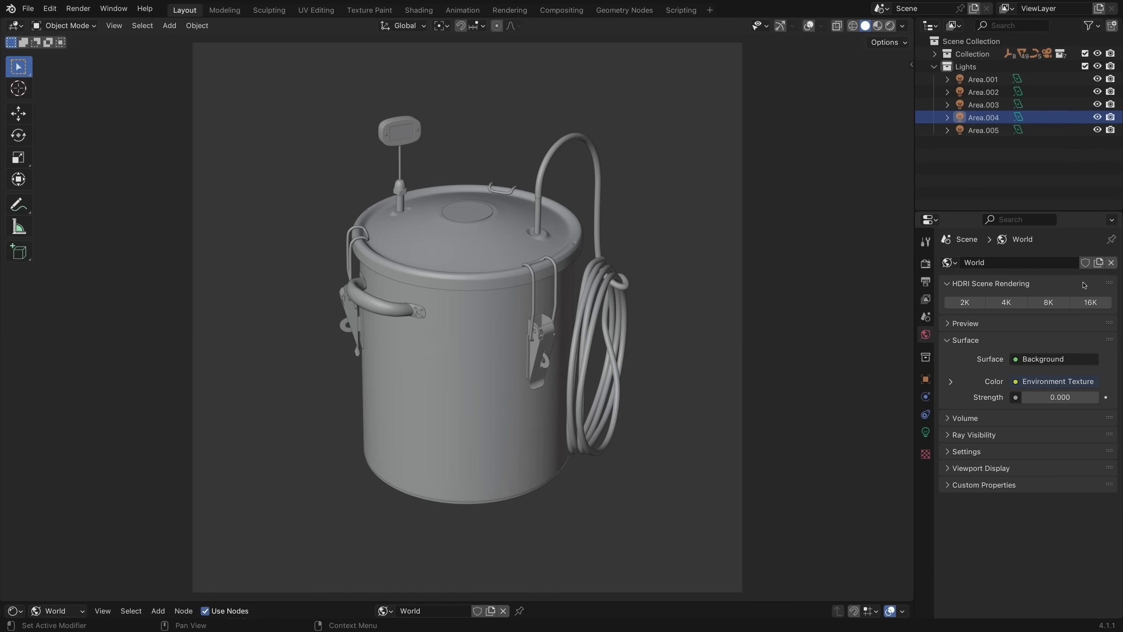
Render the scene lighting as a 4K HDRI, save it and preview the rendered file
{"action": "left_click", "coordinate": [1006, 302]}
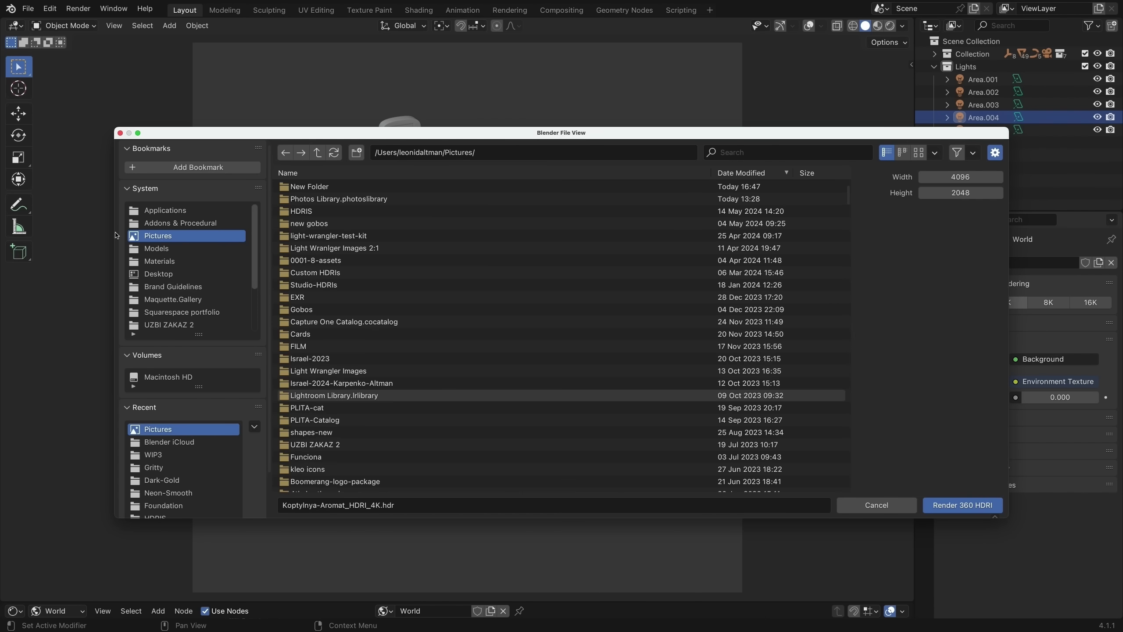
{"action": "key", "text": "Return"}
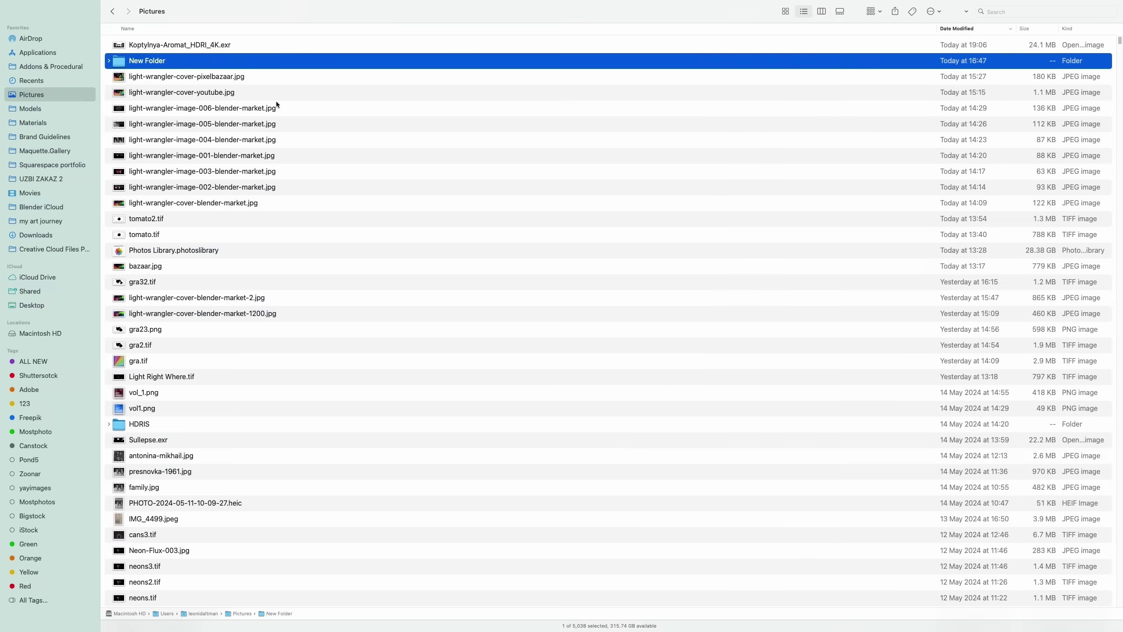
{"action": "key", "text": "Up"}
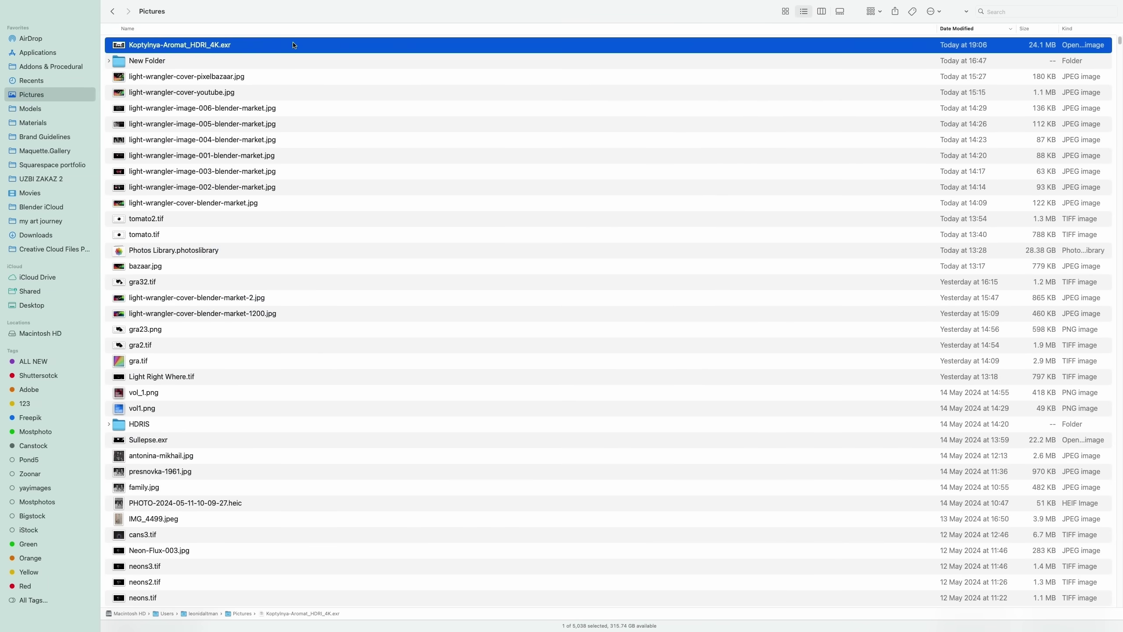
{"action": "key", "text": "space"}
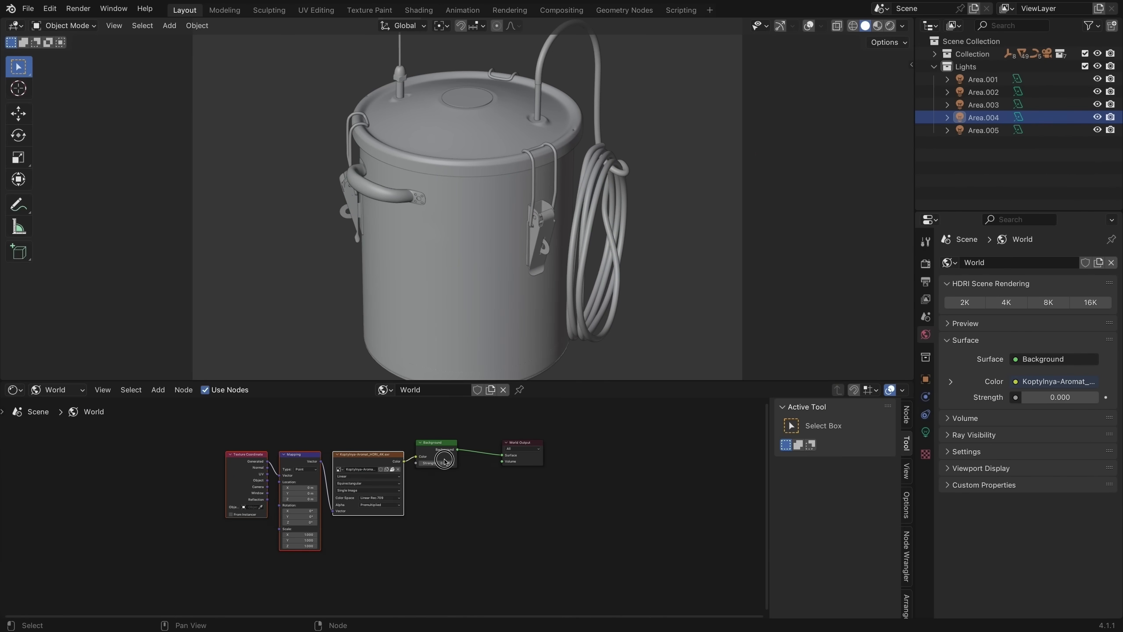
View the pot in Rendered shading from the scene camera with Film Transparent enabled
{"action": "left_click", "coordinate": [925, 263]}
{"action": "left_click", "coordinate": [890, 26]}
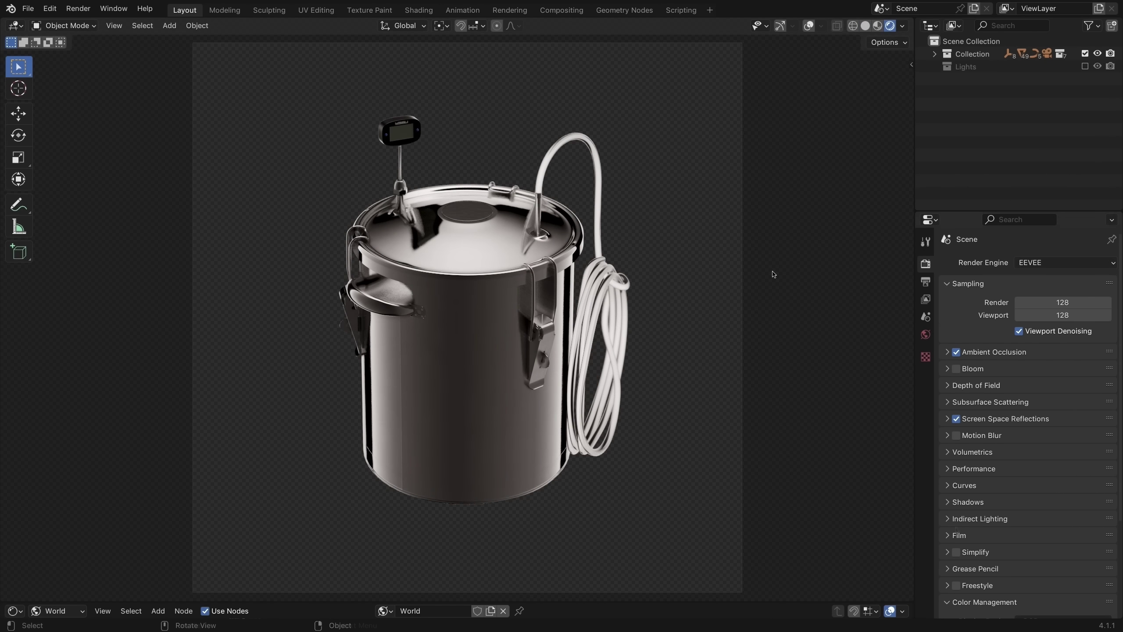
{"action": "left_click", "coordinate": [959, 535]}
{"action": "scroll", "coordinate": [1019, 439], "scroll_direction": "down", "scroll_amount": 2}
{"action": "mouse_move", "coordinate": [614, 352]}
{"action": "middle_mouse_down"}
{"action": "mouse_move", "coordinate": [501, 242]}
{"action": "mouse_move", "coordinate": [263, 231]}
{"action": "mouse_move", "coordinate": [138, 264]}
{"action": "mouse_move", "coordinate": [229, 389]}
{"action": "mouse_move", "coordinate": [601, 329]}
{"action": "mouse_move", "coordinate": [891, 172]}
{"action": "middle_mouse_up"}
{"action": "left_click", "coordinate": [899, 159]}
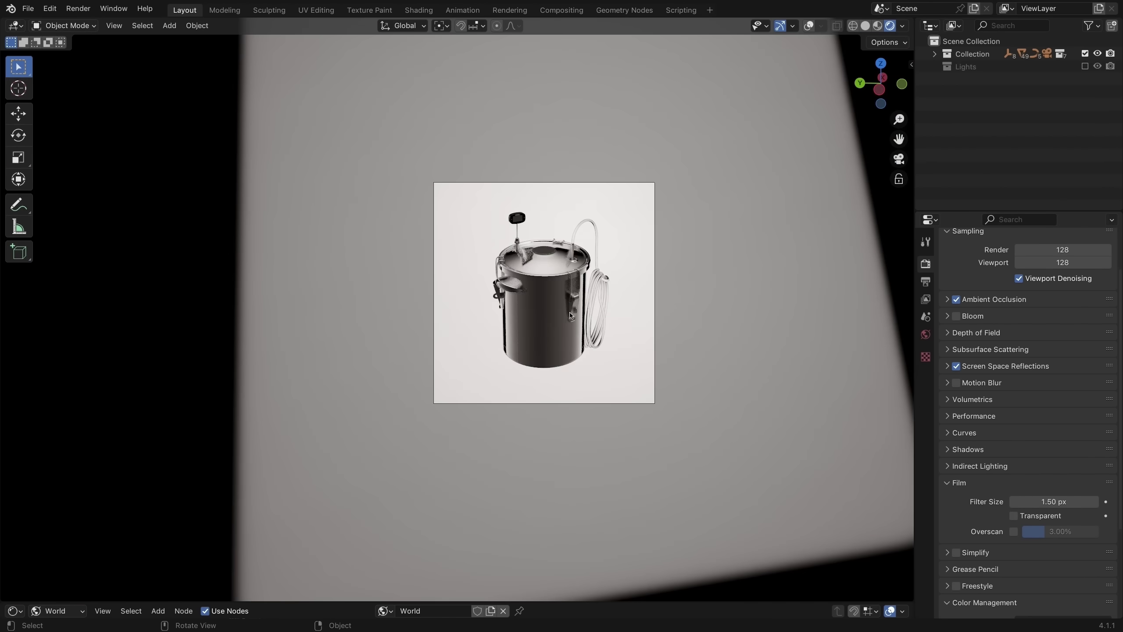
{"action": "left_click", "coordinate": [1014, 516]}
{"action": "middle_click_drag", "start_coordinate": [606, 377], "coordinate": [620, 346]}
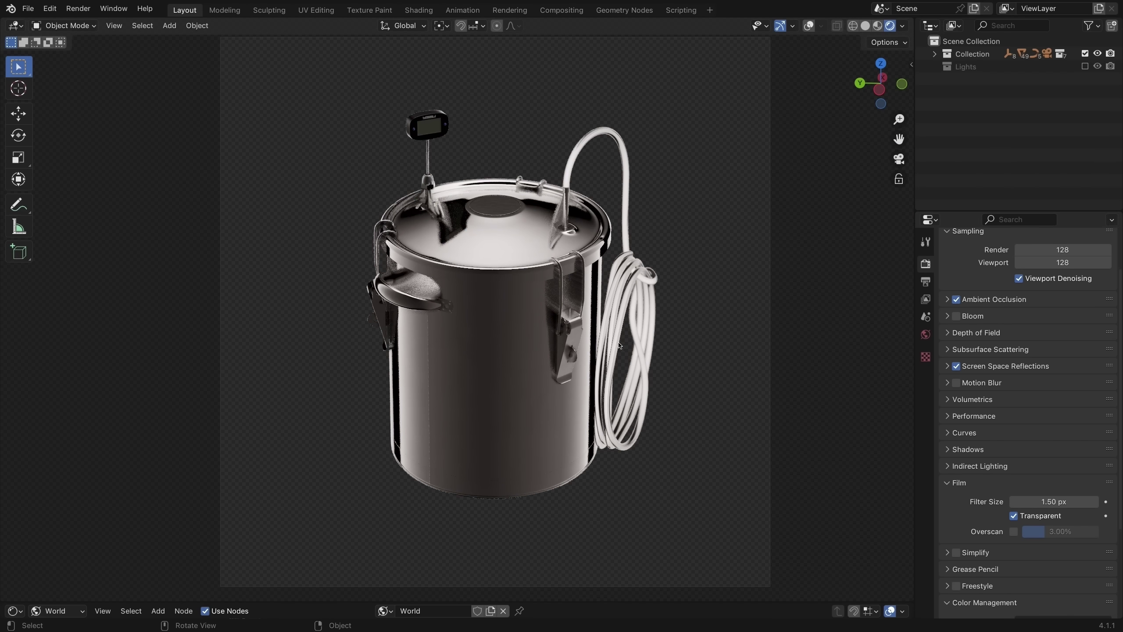